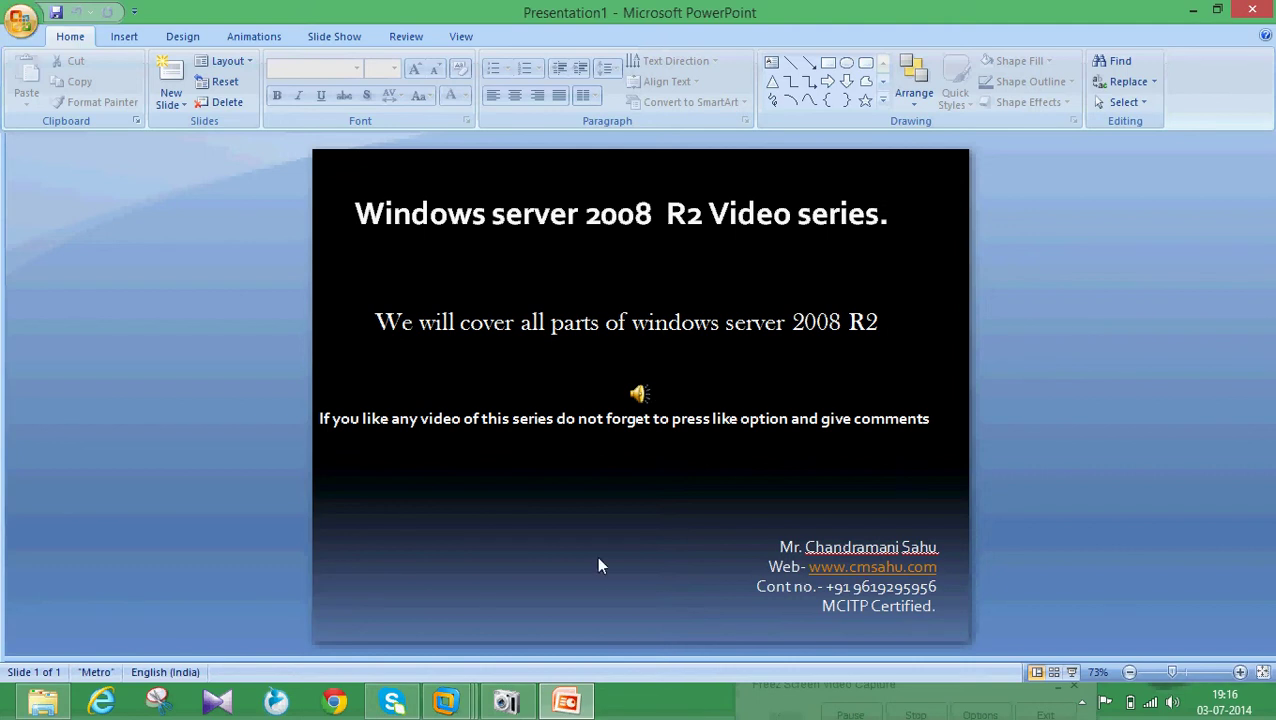
Switch from the PowerPoint title slide to the Windows Server 2008 R2 x64 VMware machine.
left_click(507, 703)
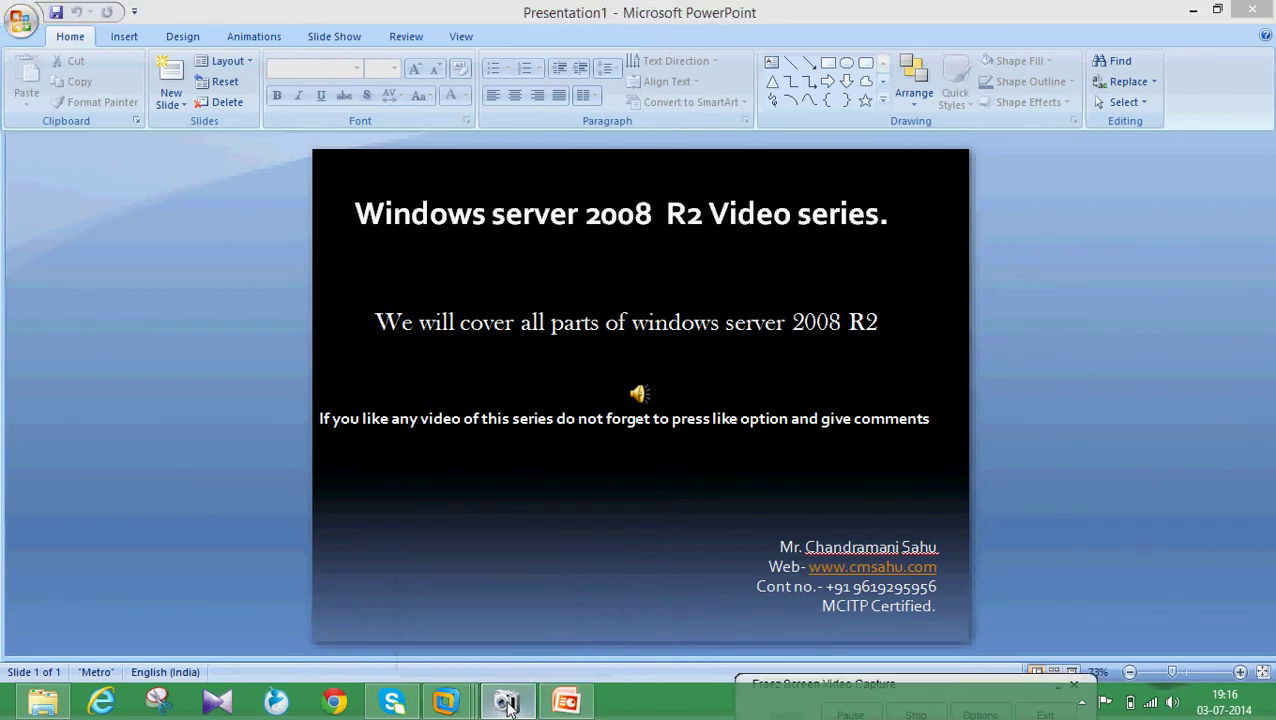
Bring the server VM forward and clear the Schema Admins selection in the Users list.
mouse_move(445, 703)
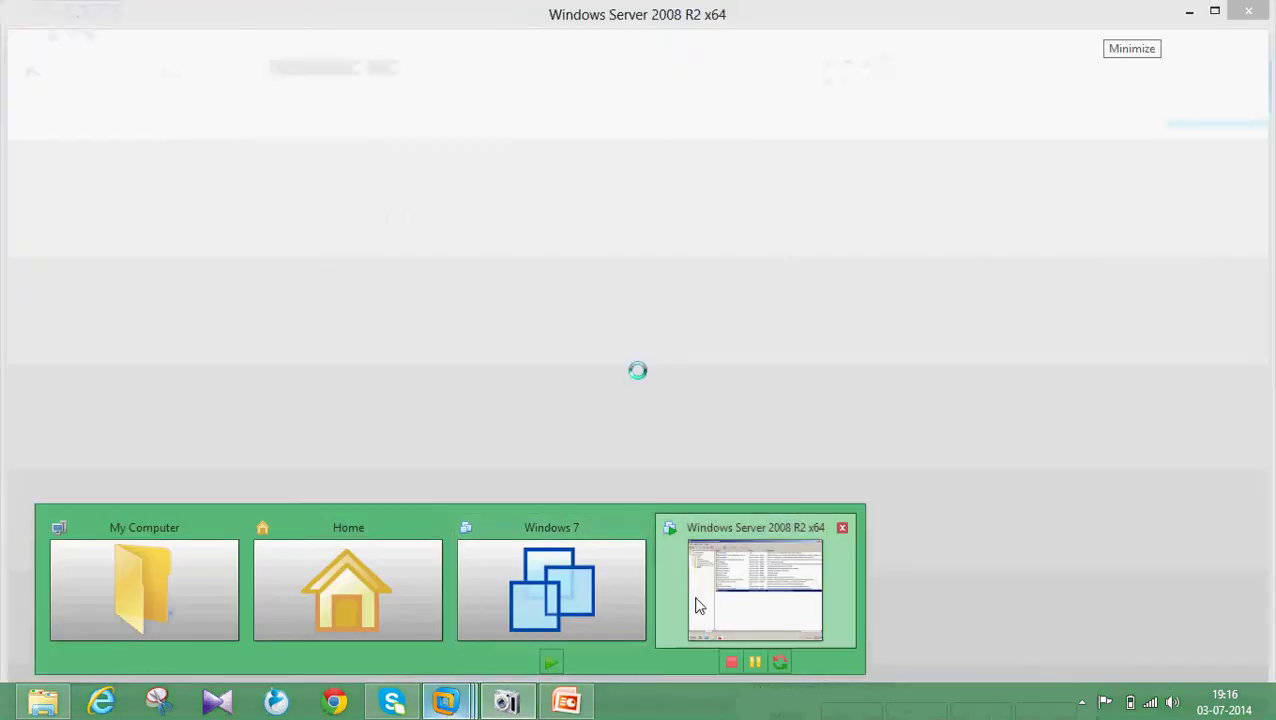
left_click(700, 606)
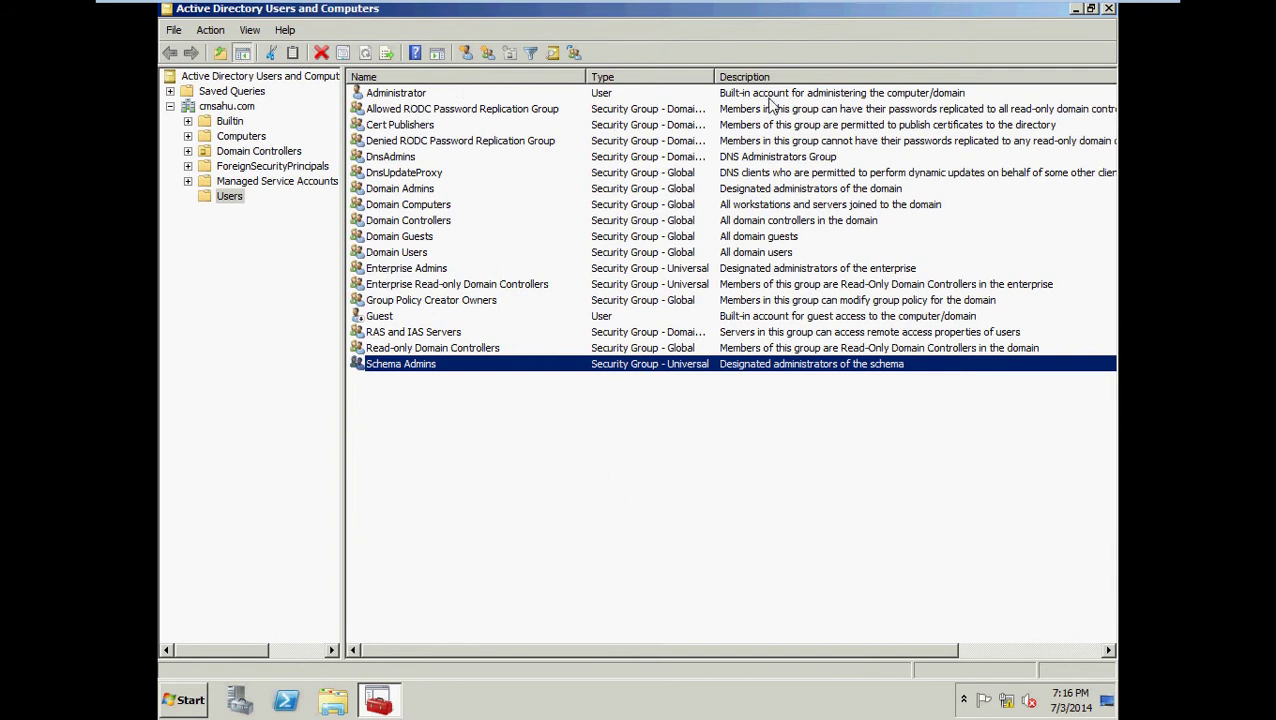
left_click(430, 416)
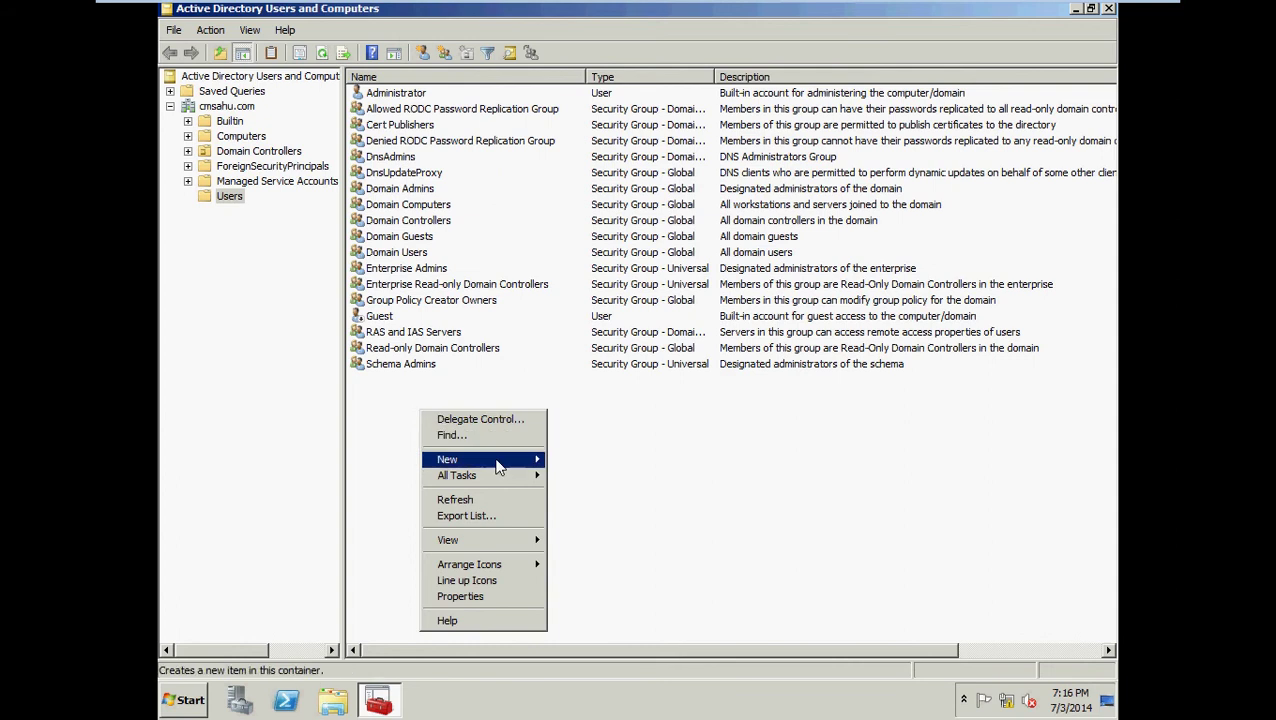
Start a new user in cmsahu.com/Users with logon name anil and advance to the password page.
mouse_move(520, 464)
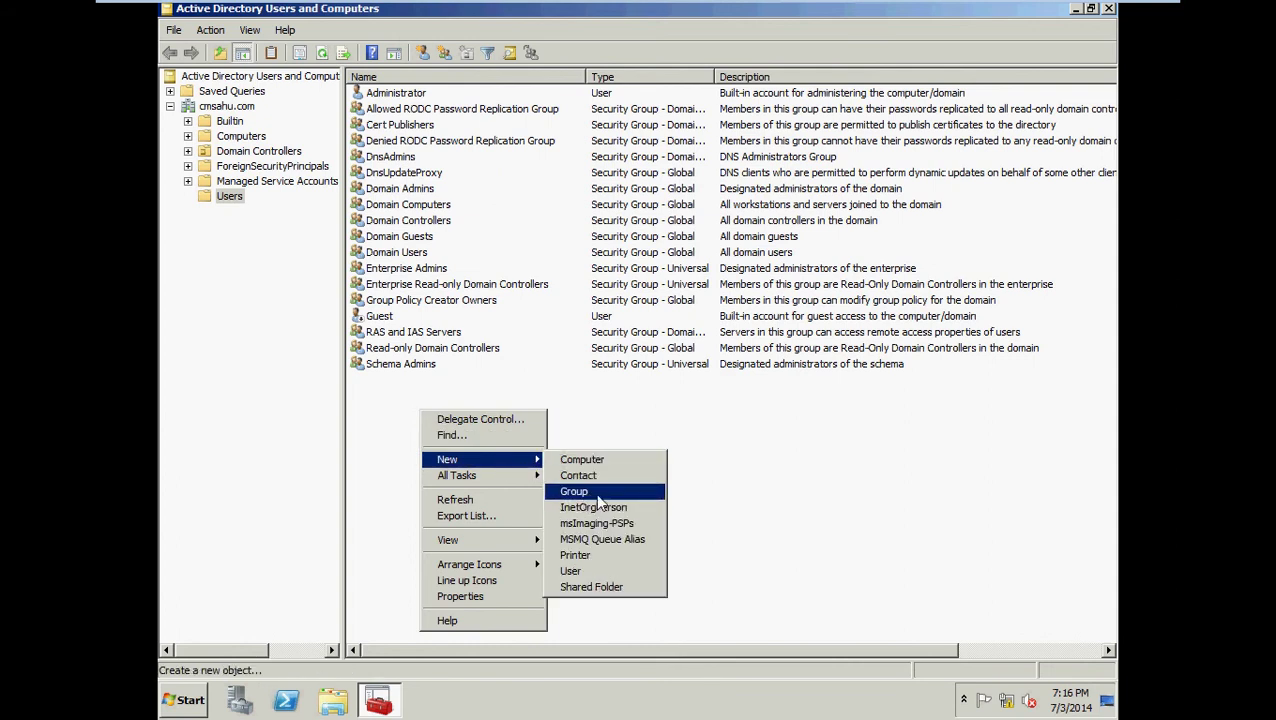
left_click(575, 571)
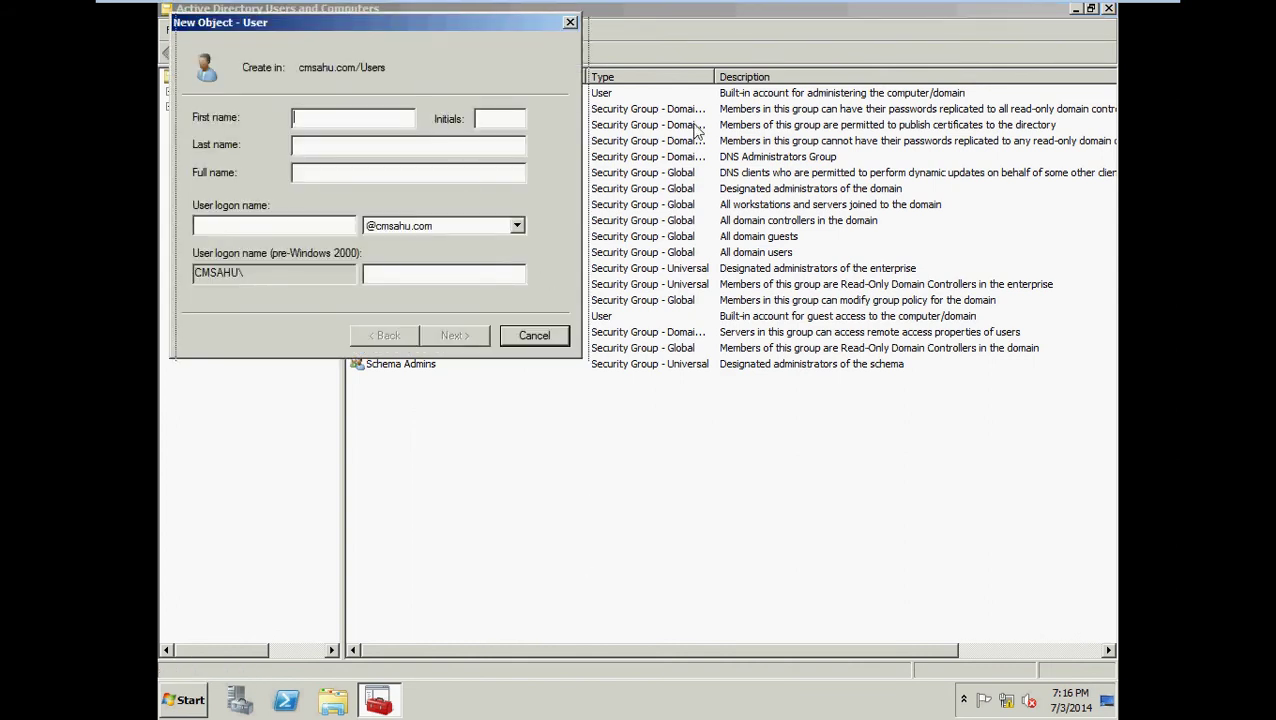
left_click_drag(432, 22, 710, 131)
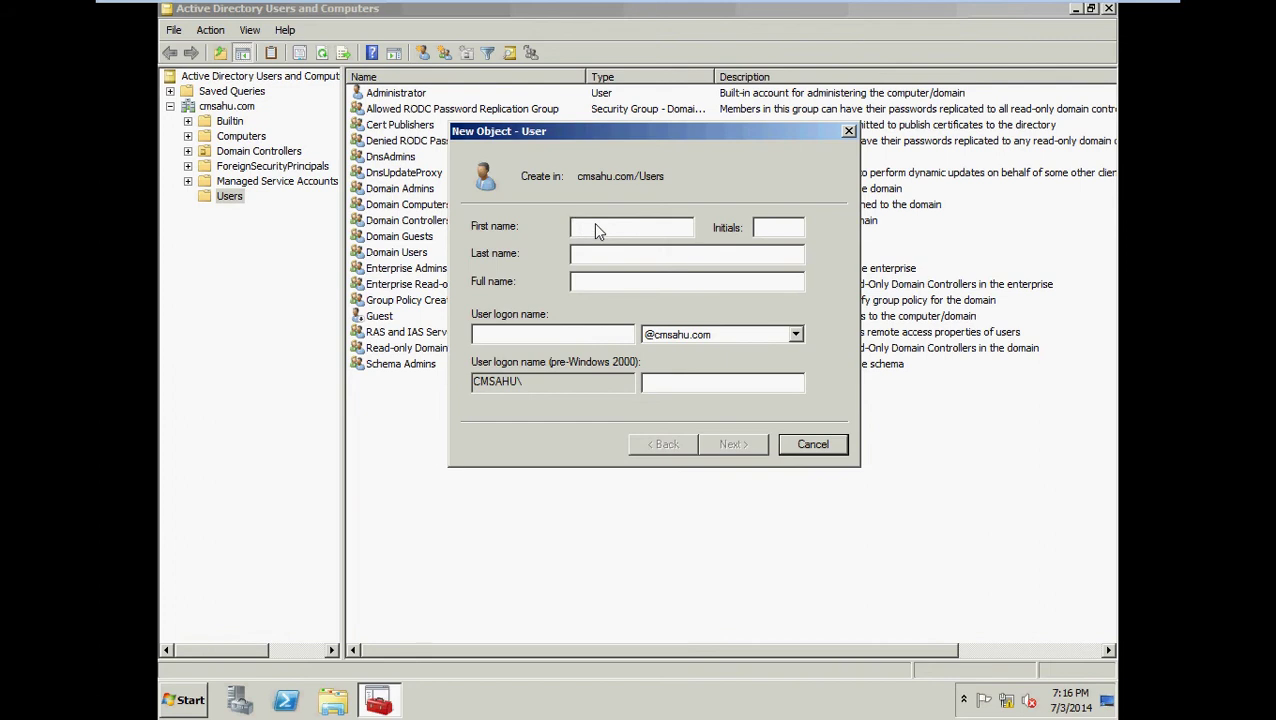
type("an")
key("Tab")
key("Tab")
key("Tab")
key("Tab")
type("anil")
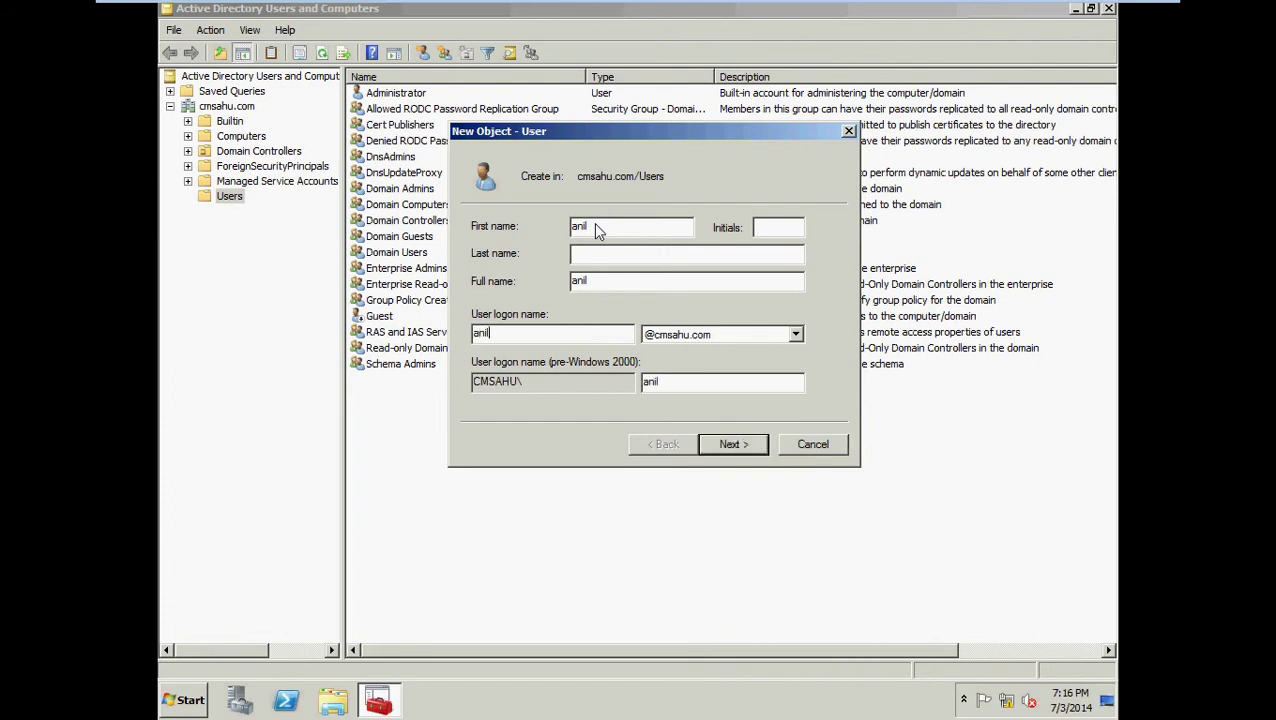
left_click(733, 446)
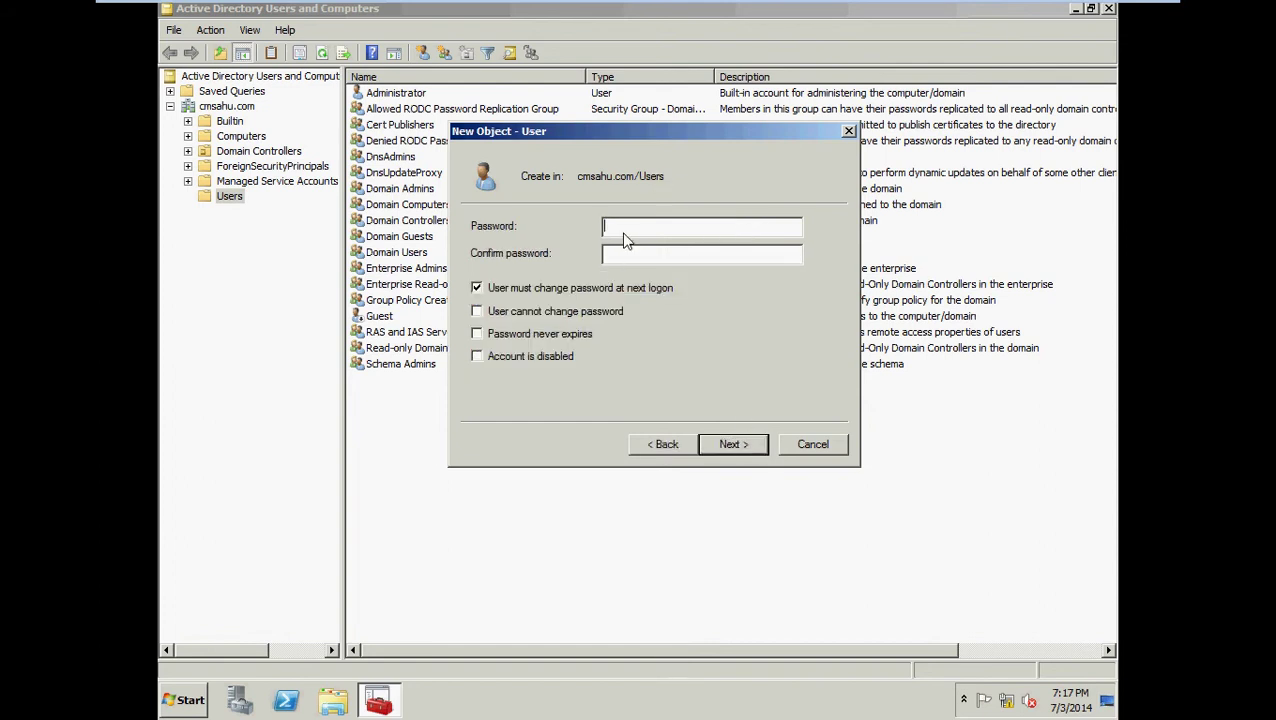
Give anil a confirmed password that cannot be changed and never expires, without a next-logon change, and create the user.
type("••••••••••")
key("Tab")
type("••••••••••")
left_click(479, 291)
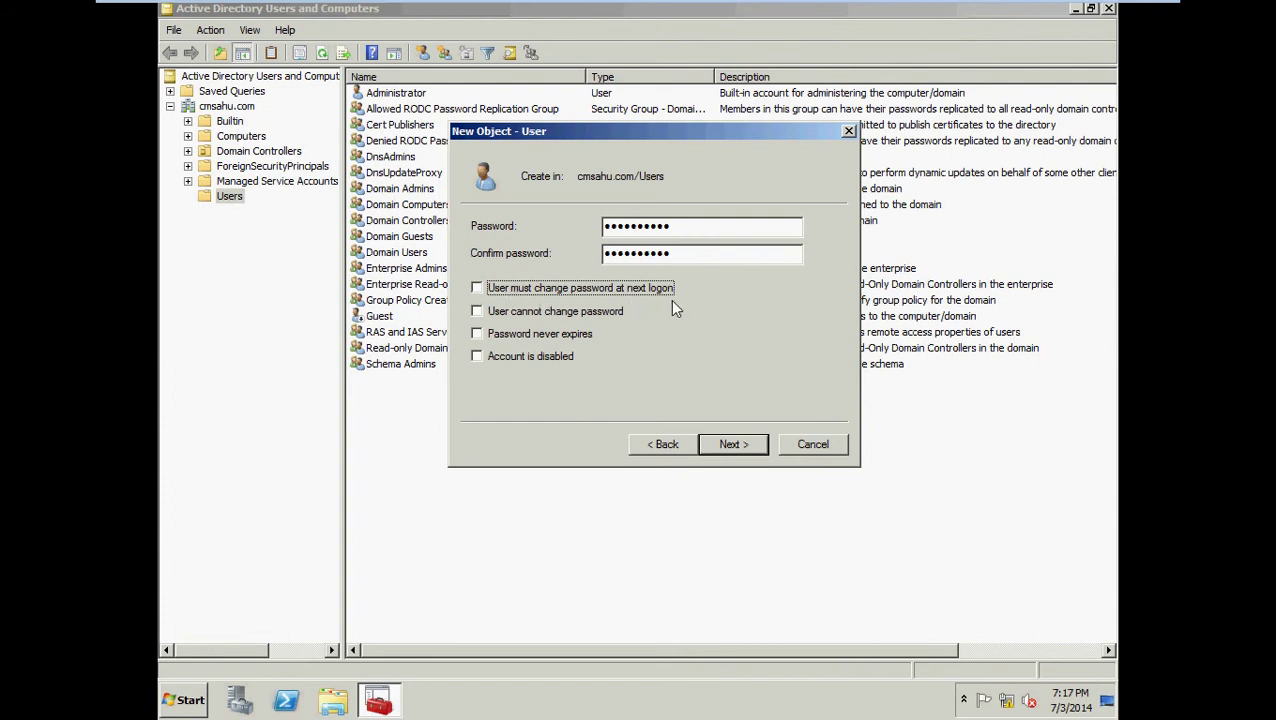
left_click(478, 312)
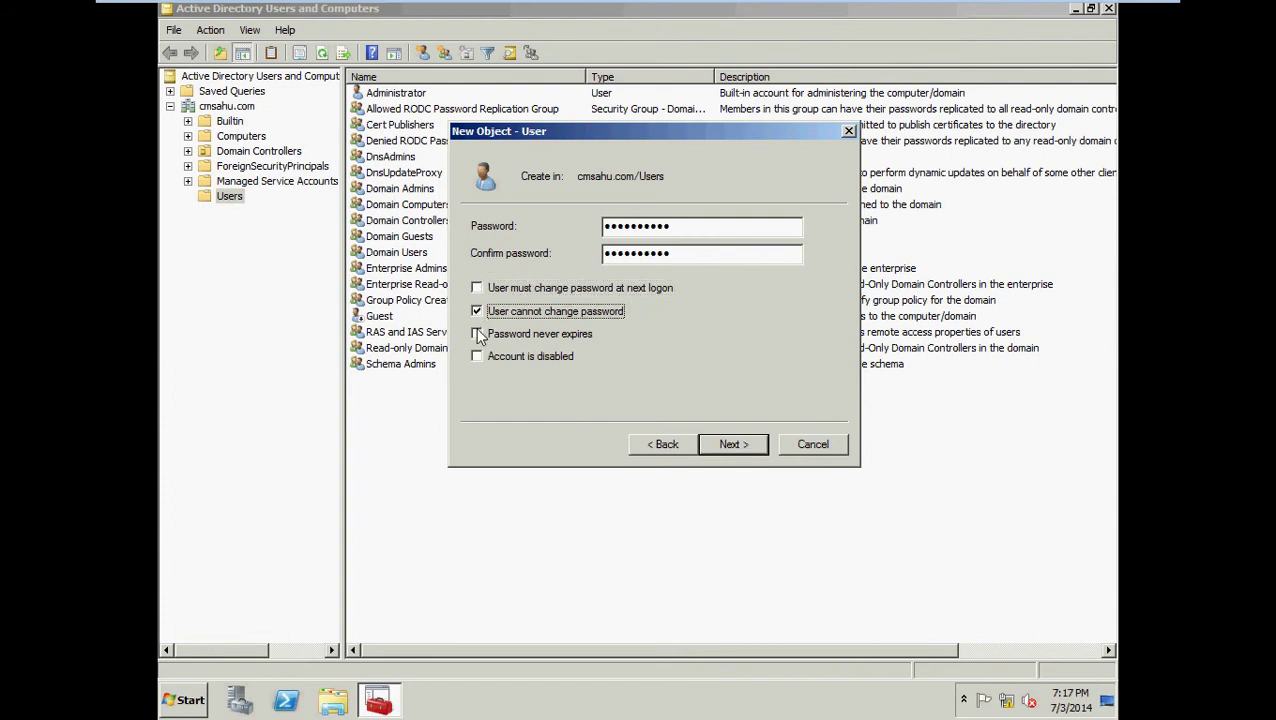
left_click(479, 335)
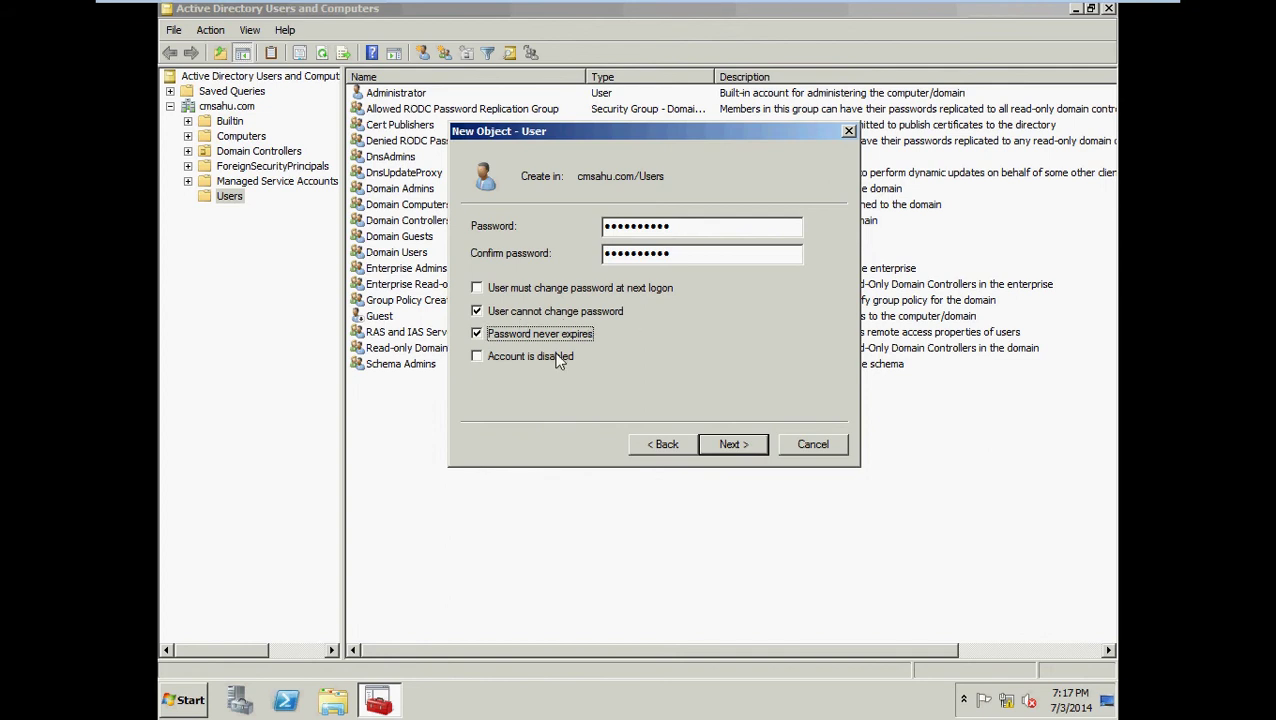
left_click(735, 447)
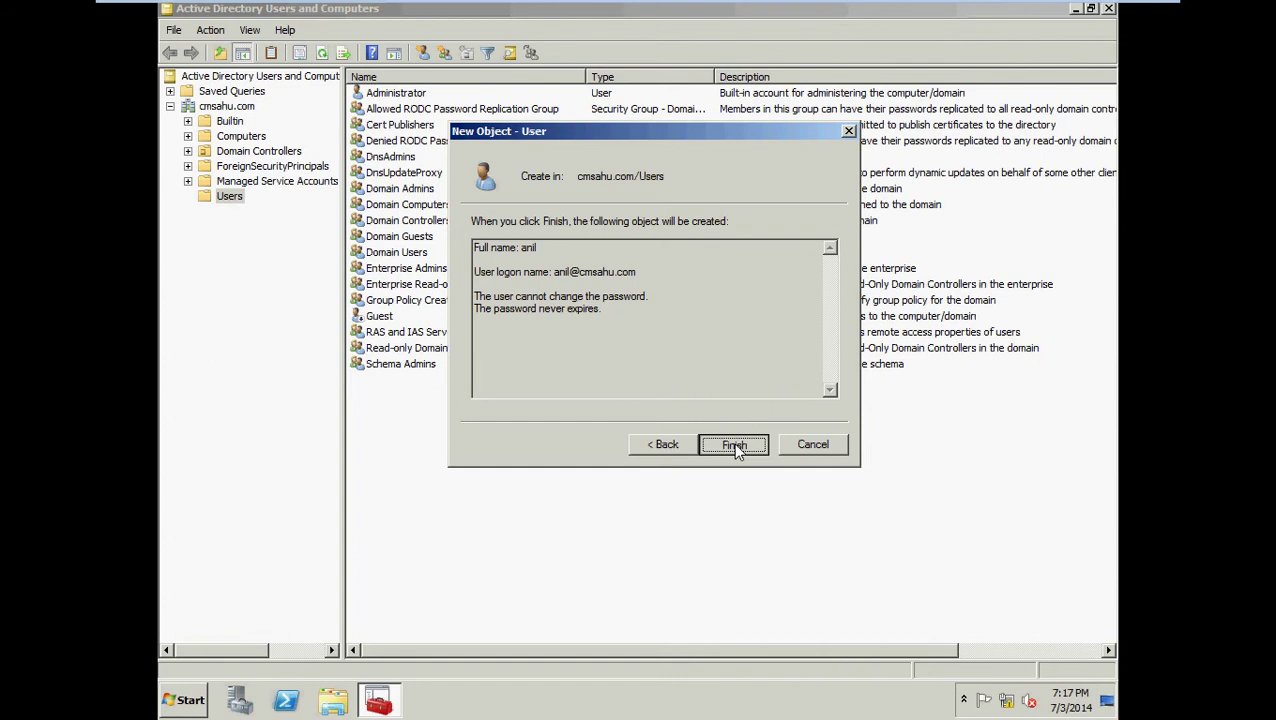
left_click(737, 451)
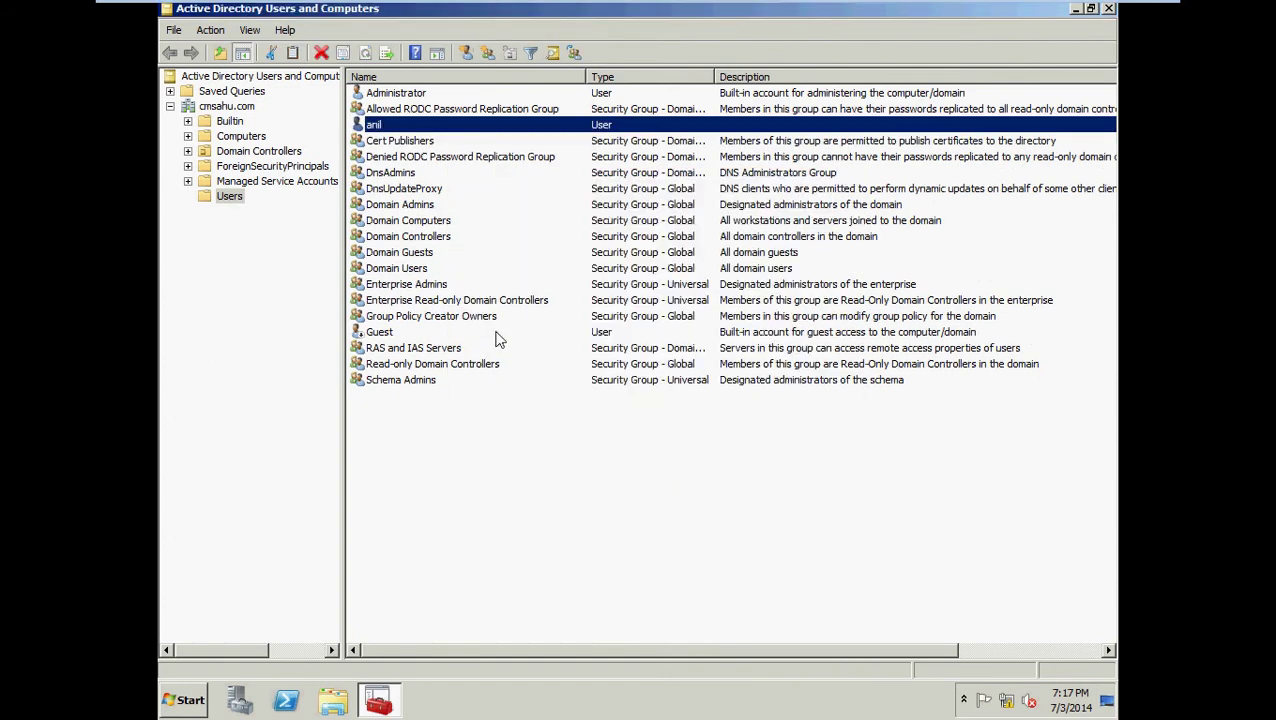
Go to the cmsahu.com Computers container and create the computer account pc1.
left_click(389, 128)
key("Return")
left_click(240, 141)
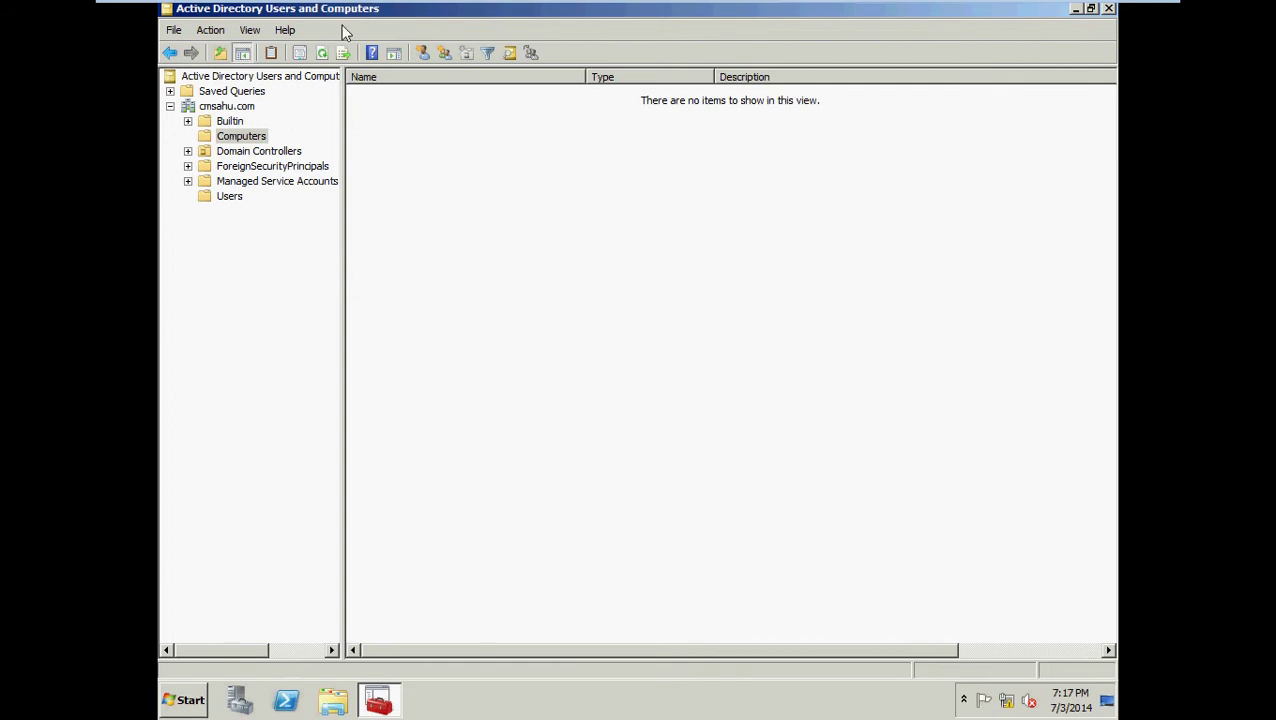
right_click(411, 138)
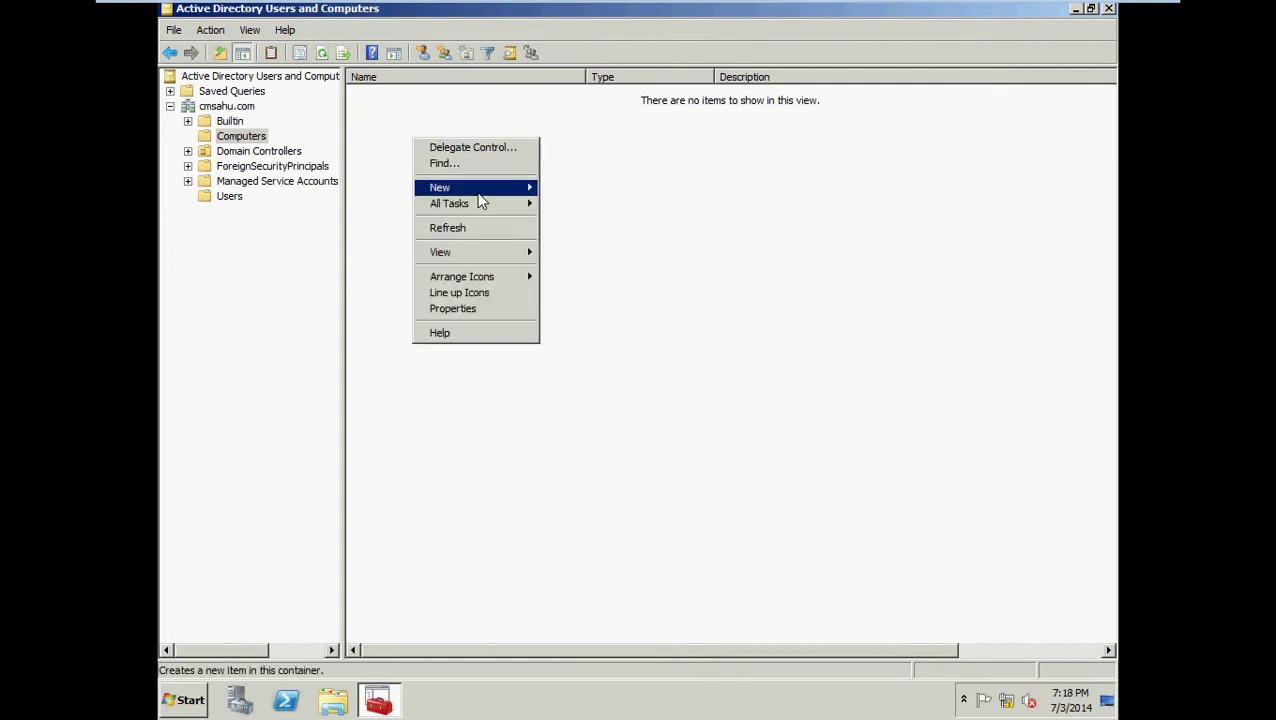
mouse_move(480, 188)
left_click(558, 184)
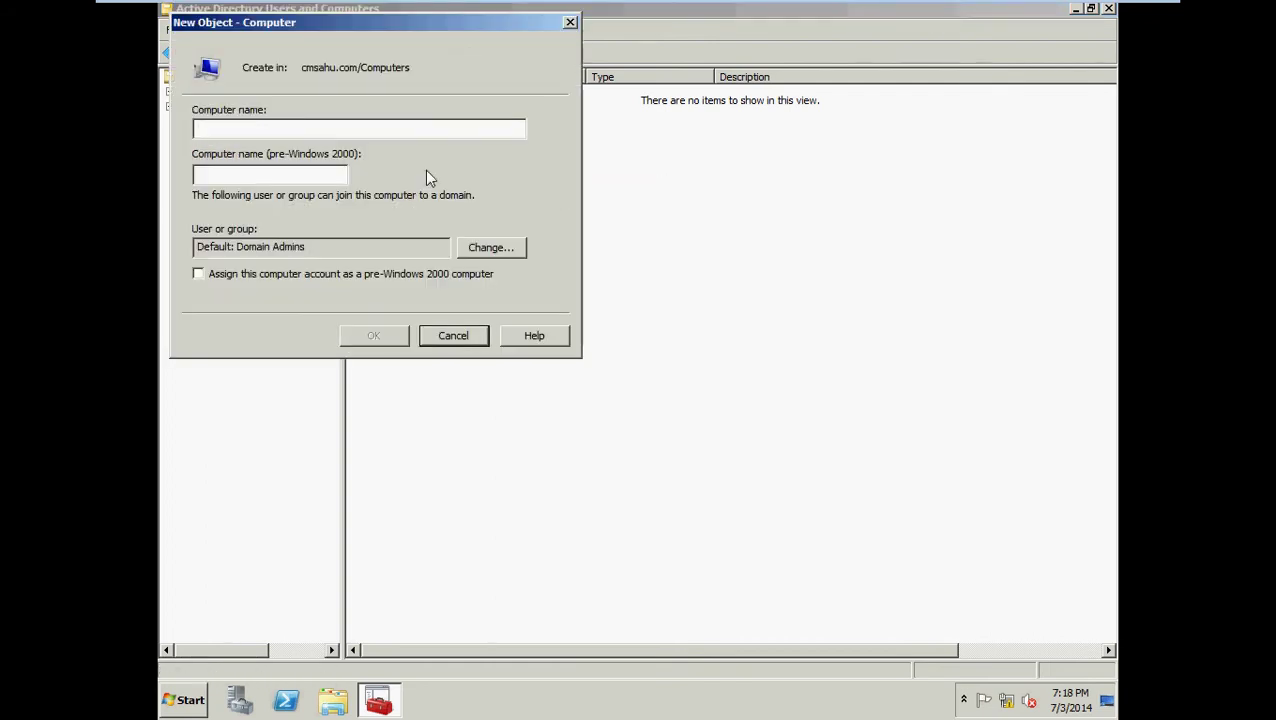
type("pc")
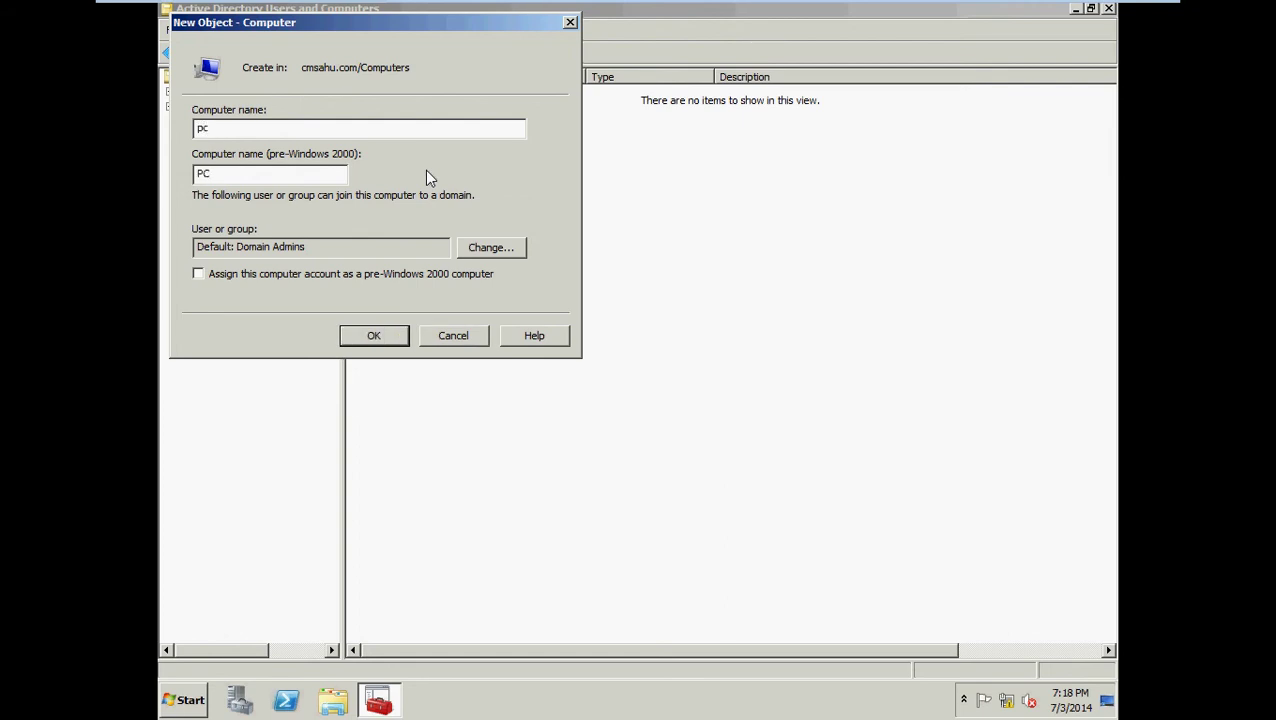
type("1")
left_click(391, 336)
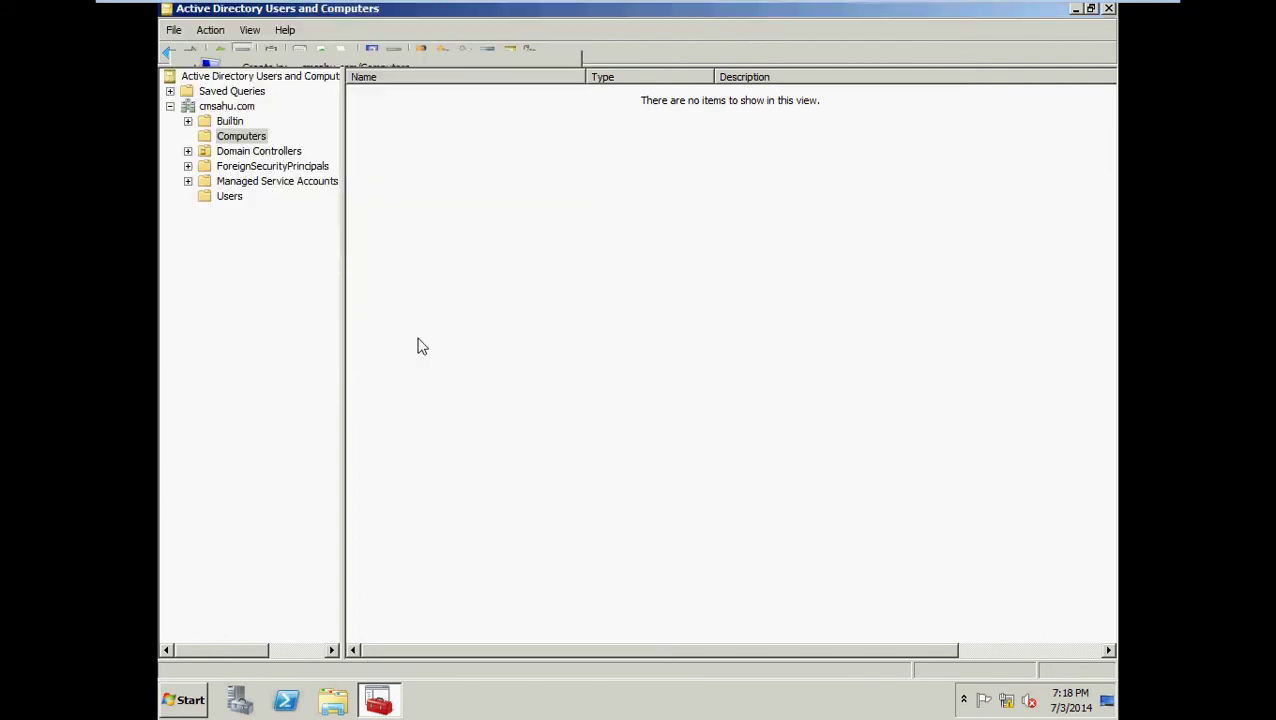
Create a second computer account named test-pc in the Computers container.
right_click(495, 243)
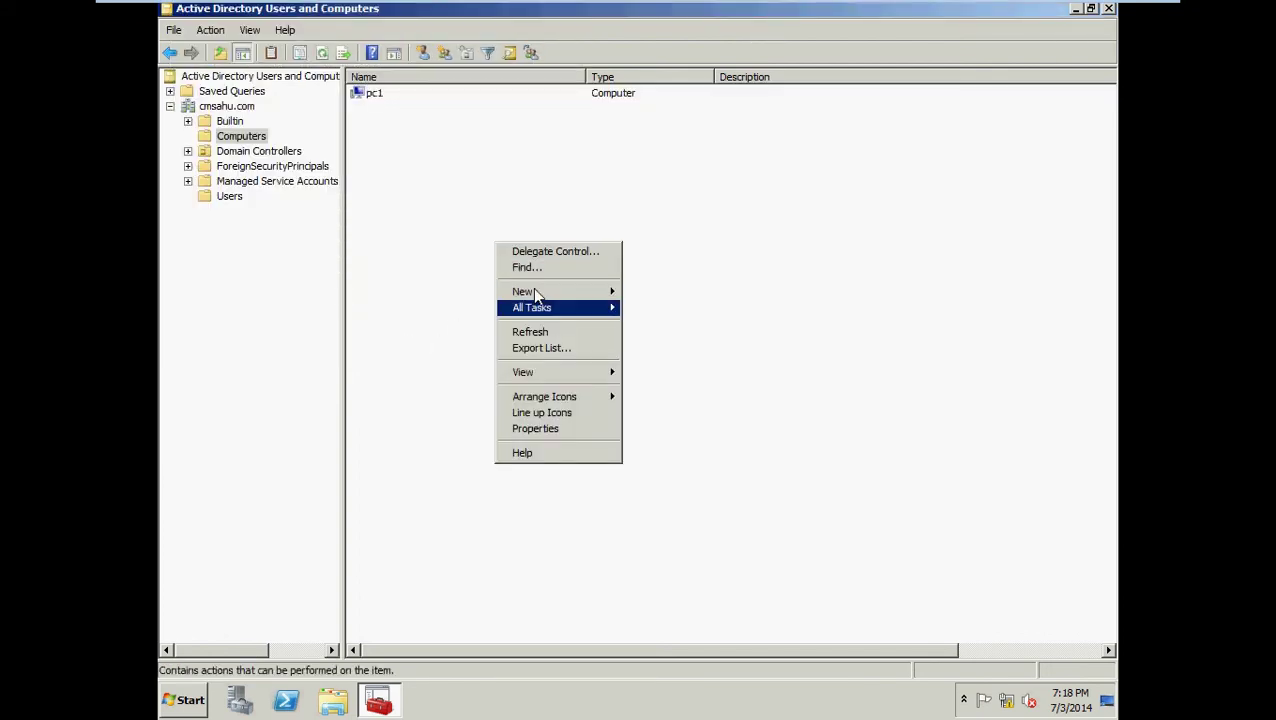
right_click(446, 167)
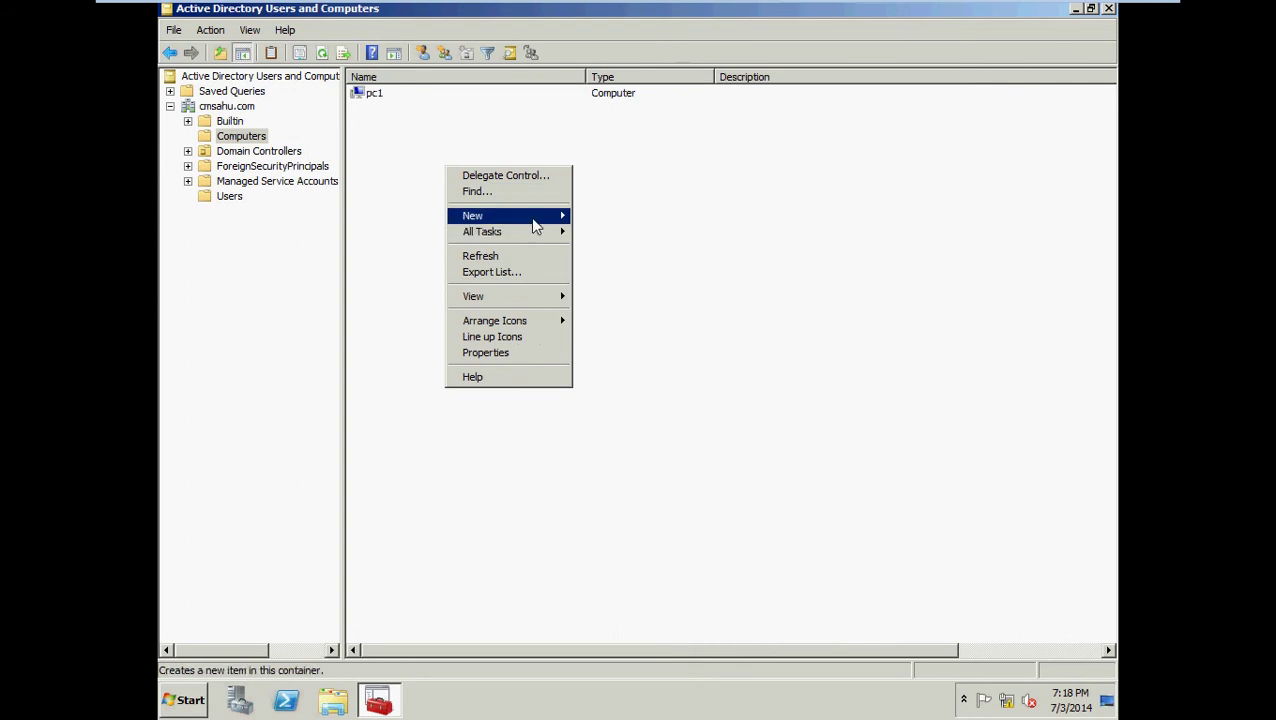
mouse_move(560, 215)
left_click(603, 230)
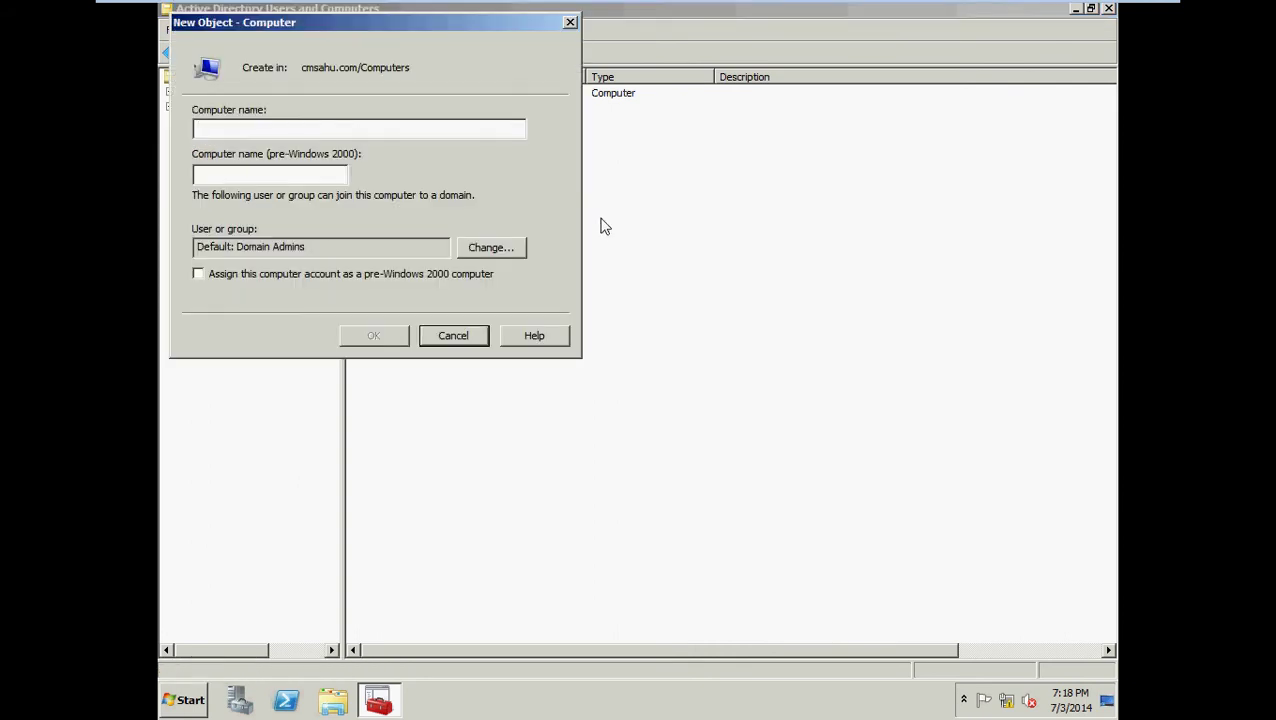
type("P")
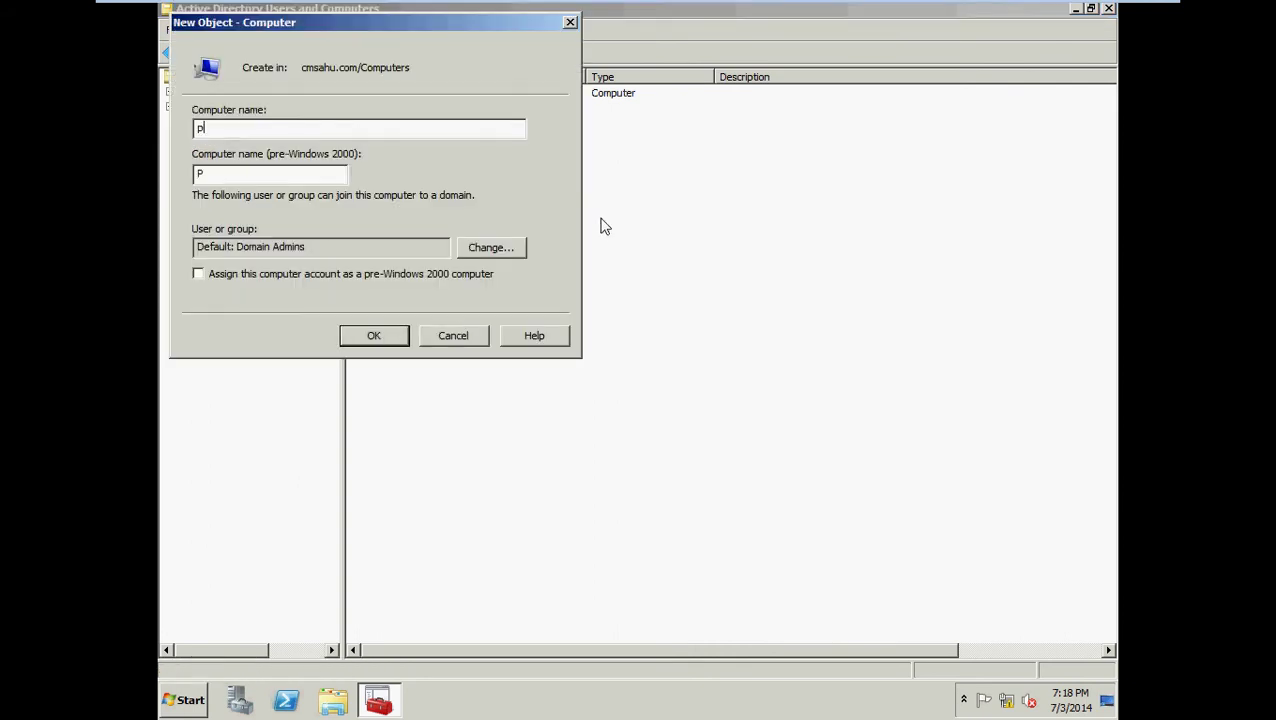
key("BackSpace")
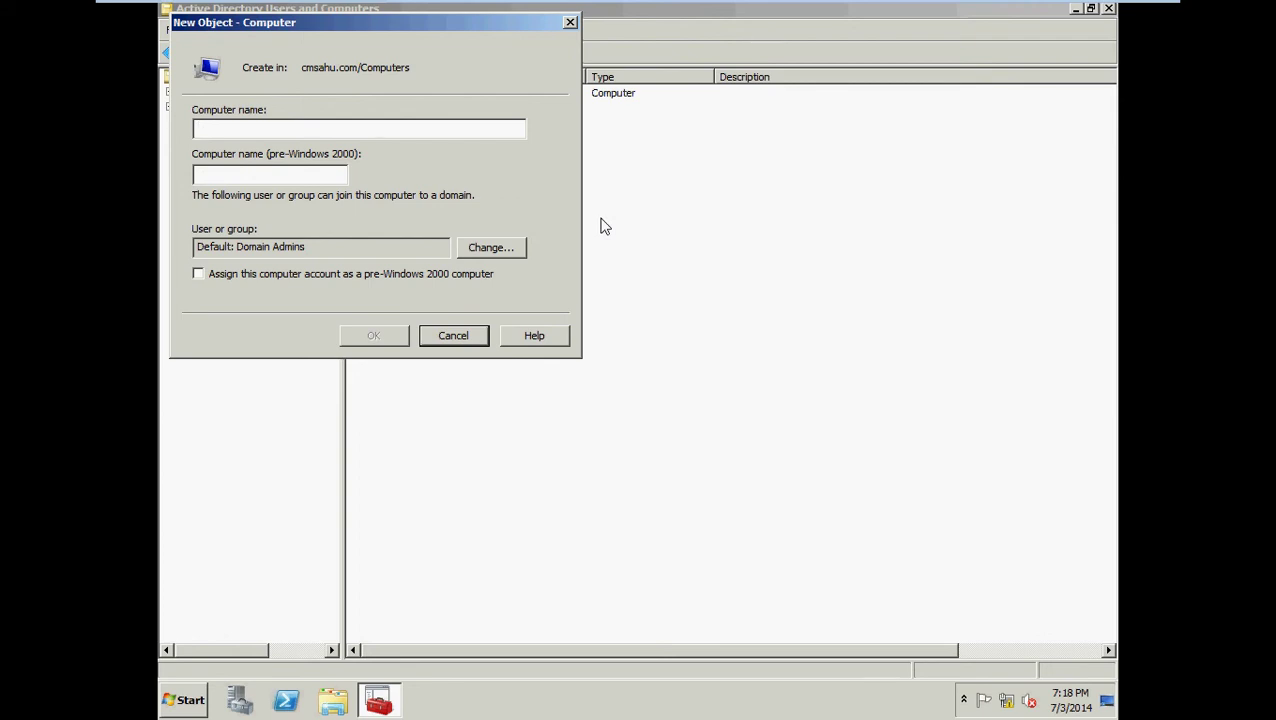
type("test")
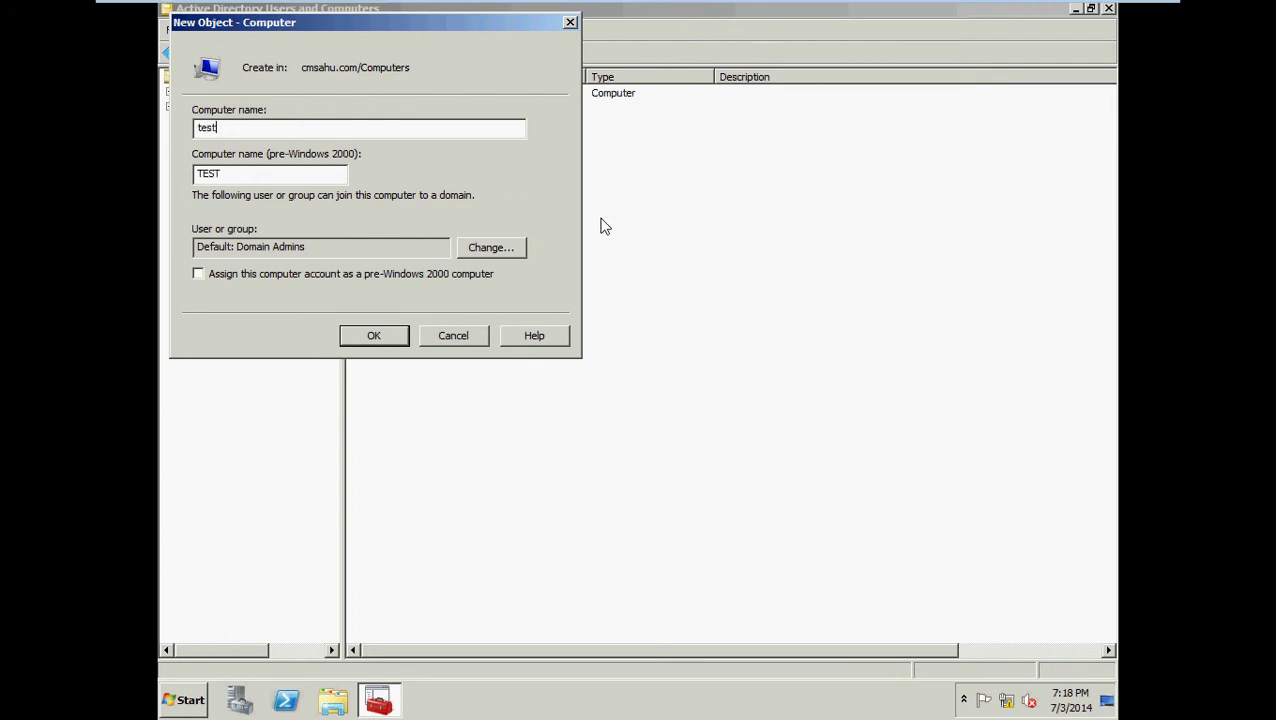
type("-pc")
left_click(376, 338)
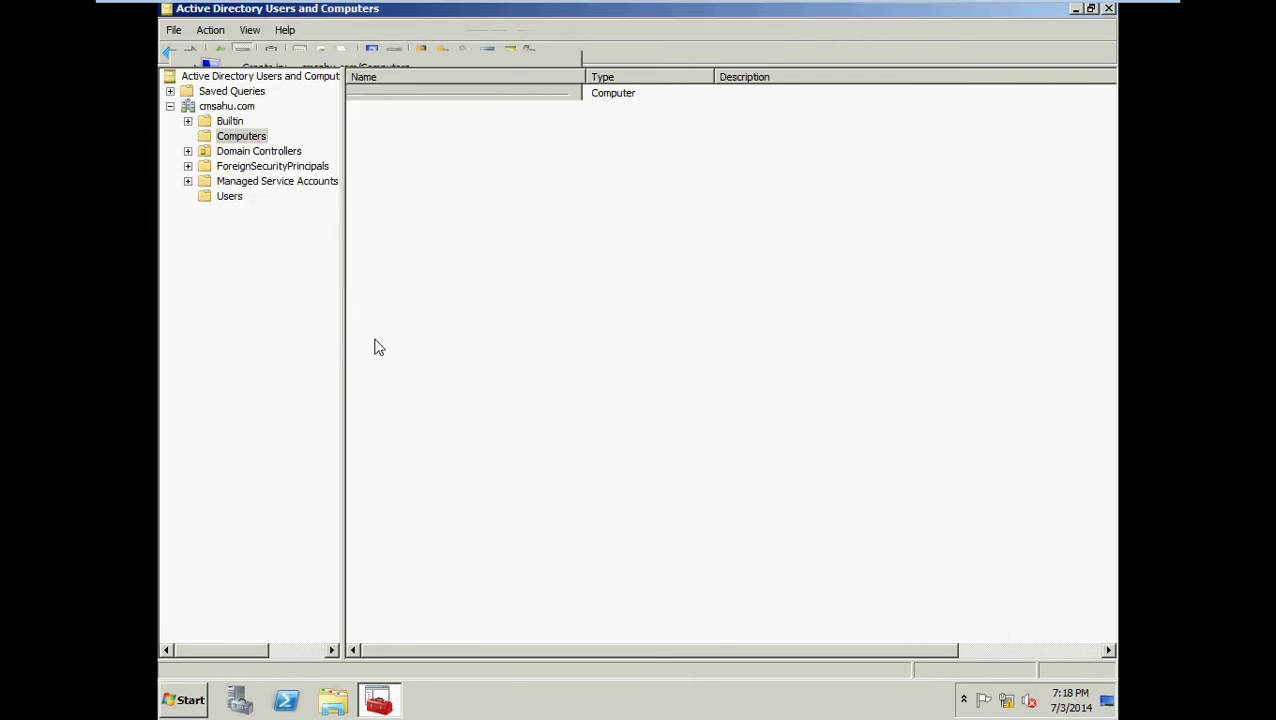
right_click(497, 177)
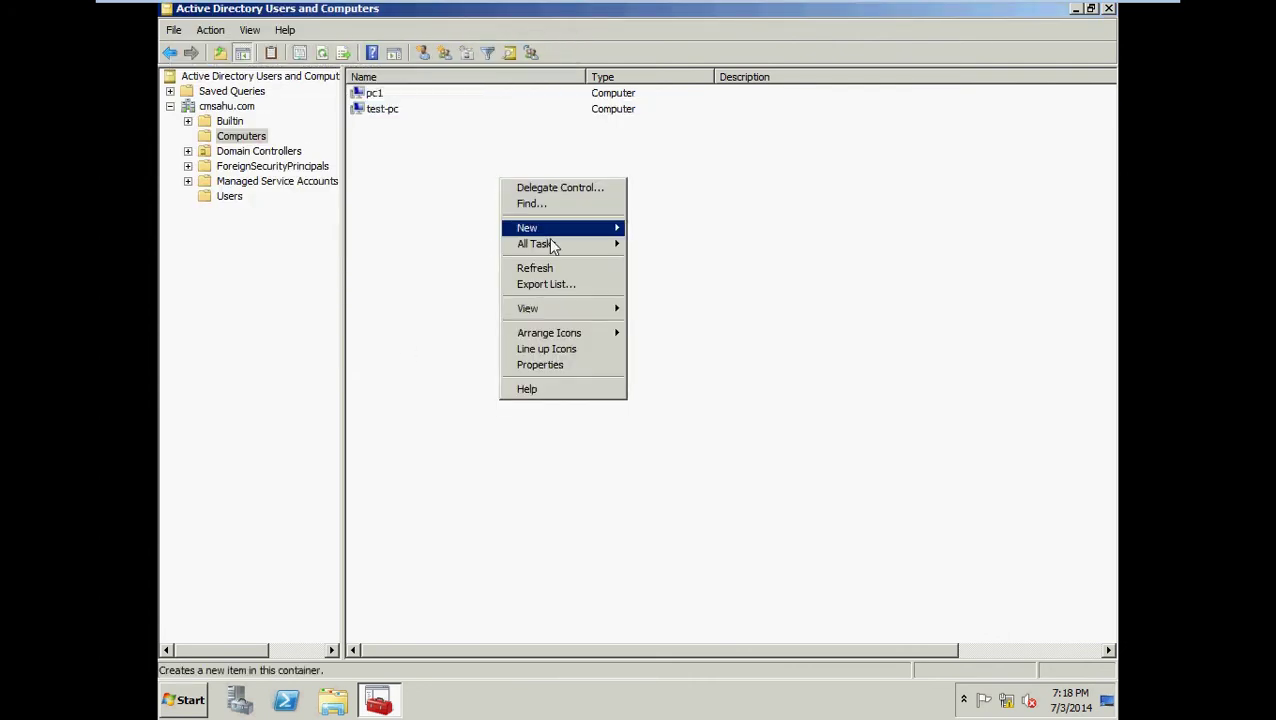
left_click(767, 284)
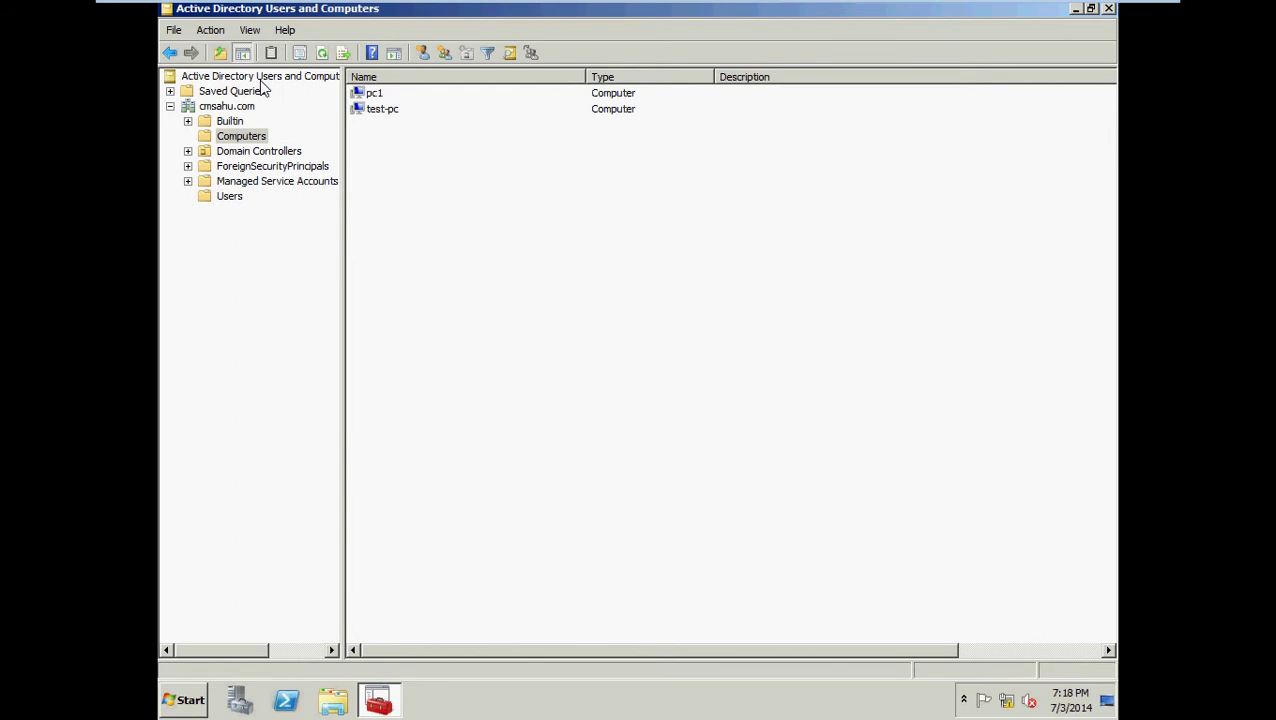
right_click(263, 82)
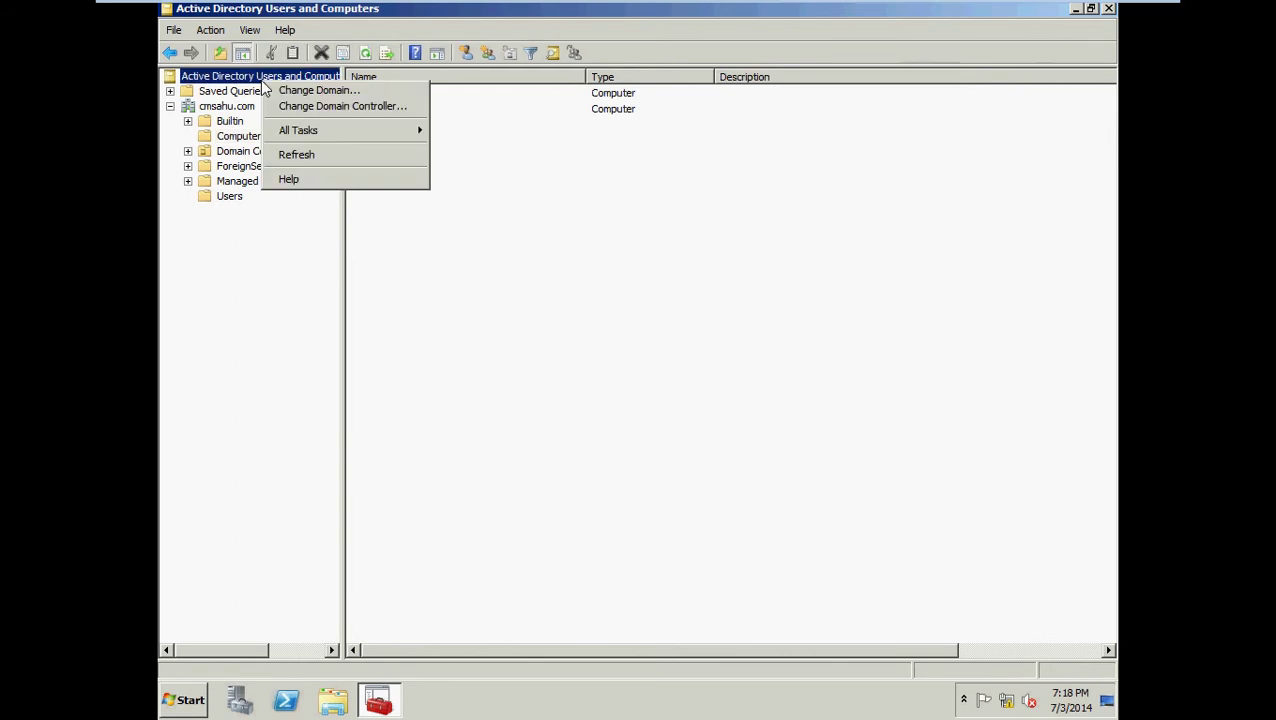
left_click(295, 90)
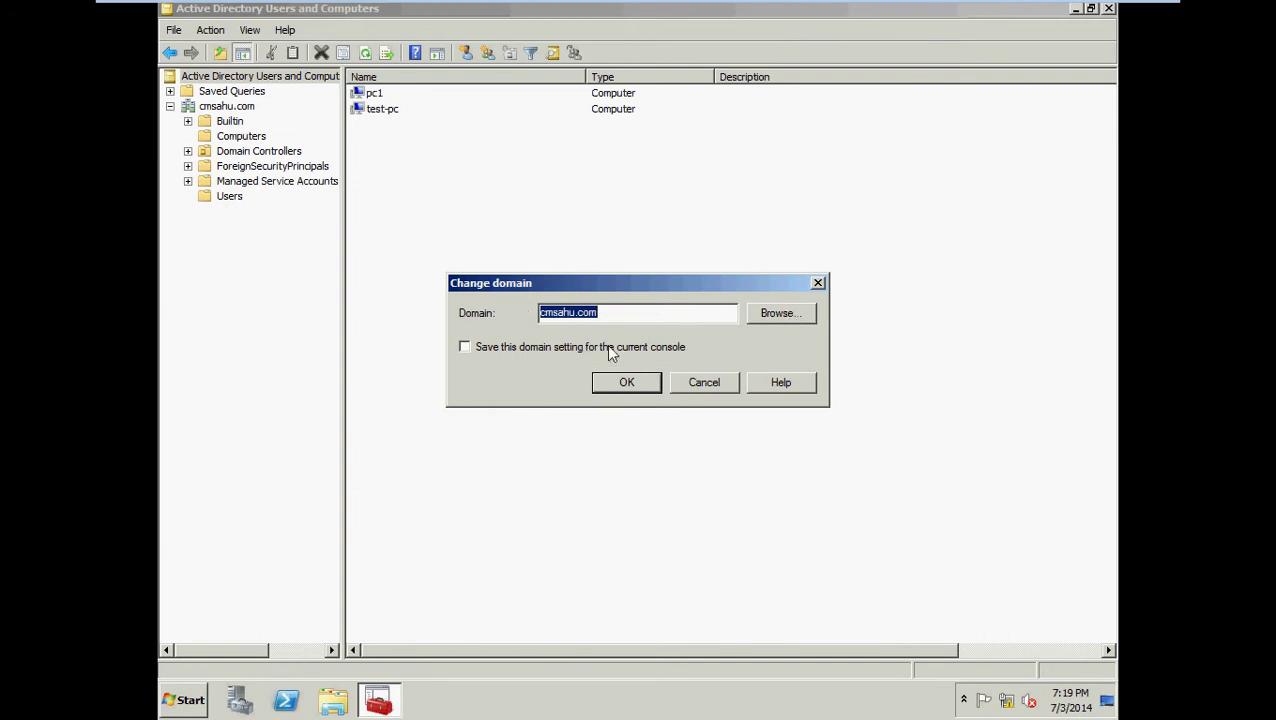
left_click(725, 389)
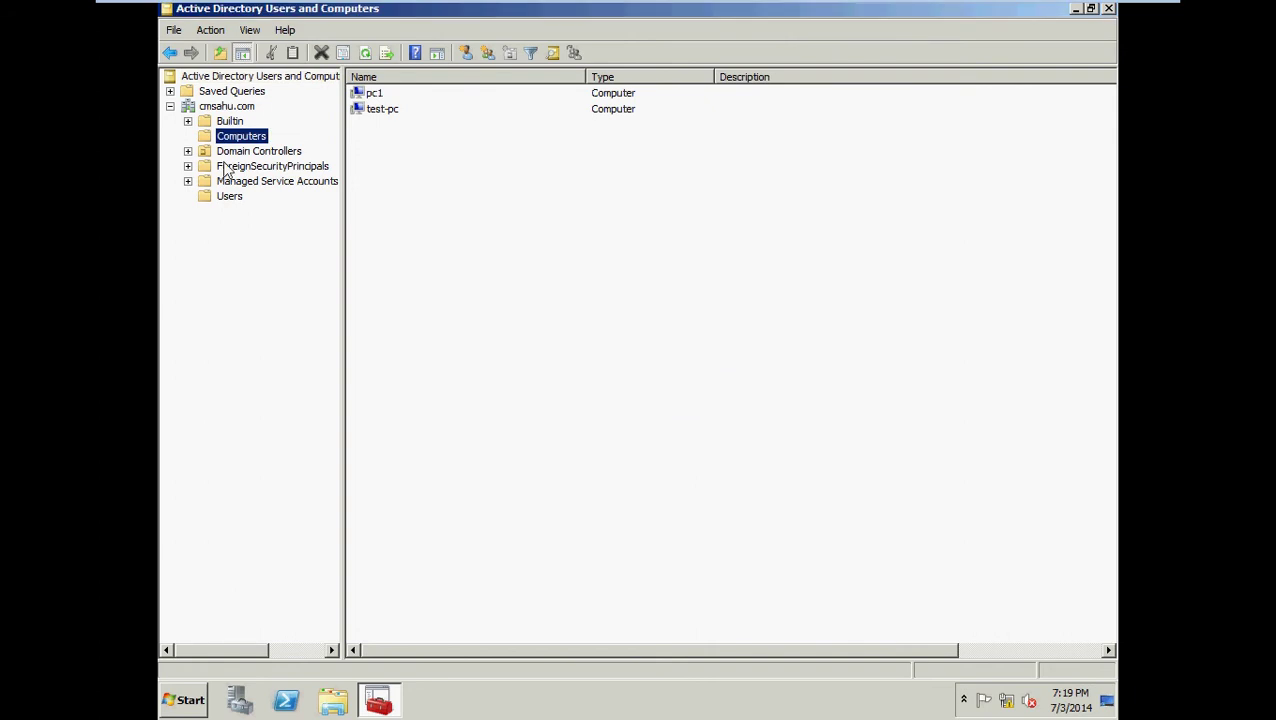
left_click(262, 78)
right_click(262, 78)
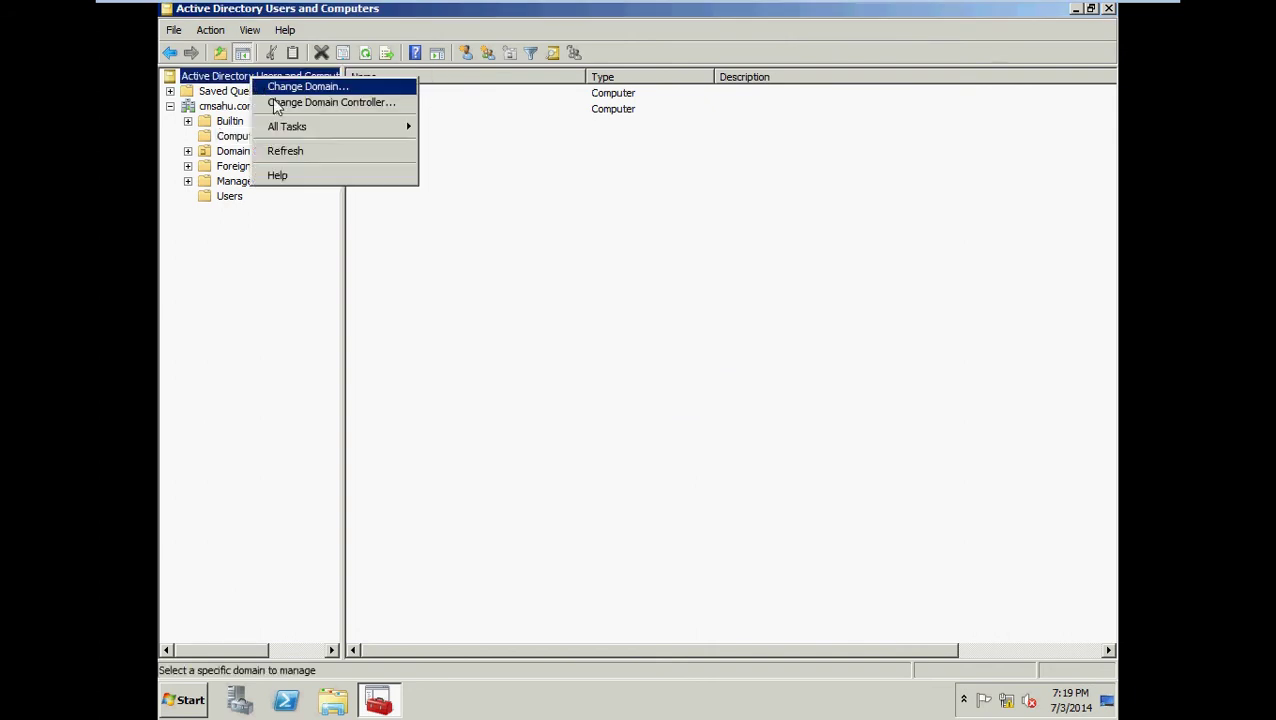
left_click(281, 104)
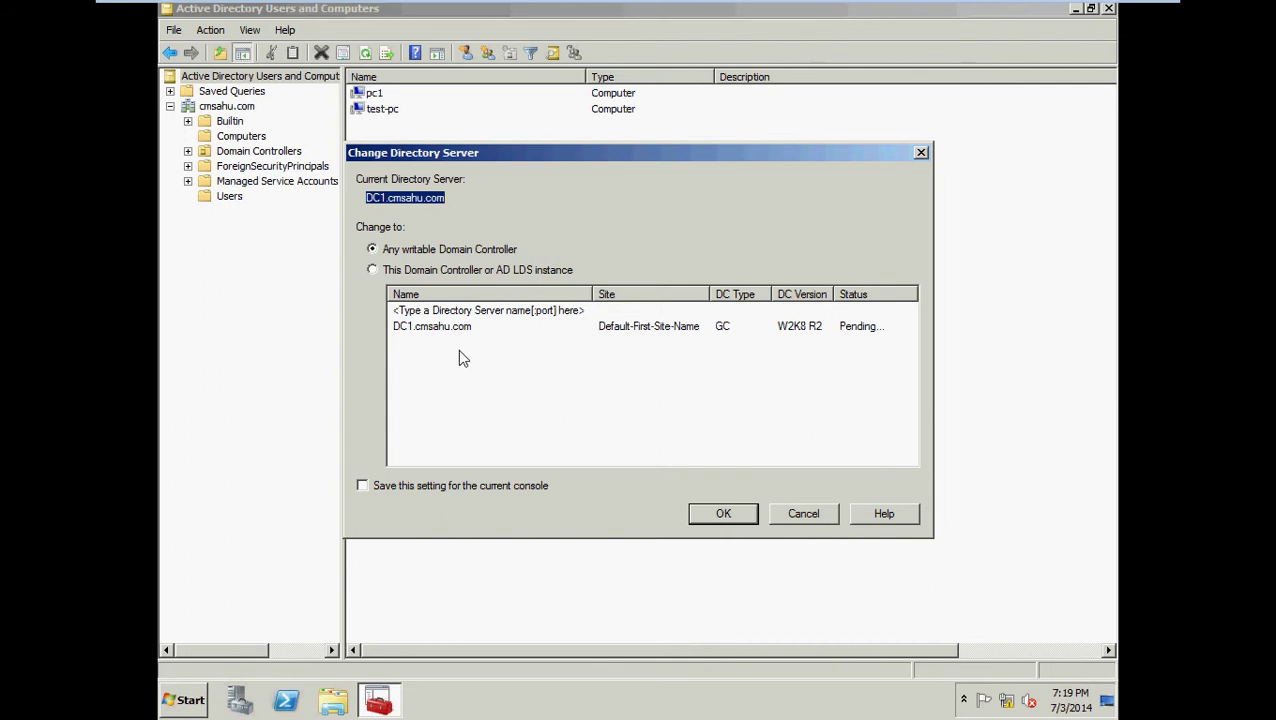
left_click(379, 269)
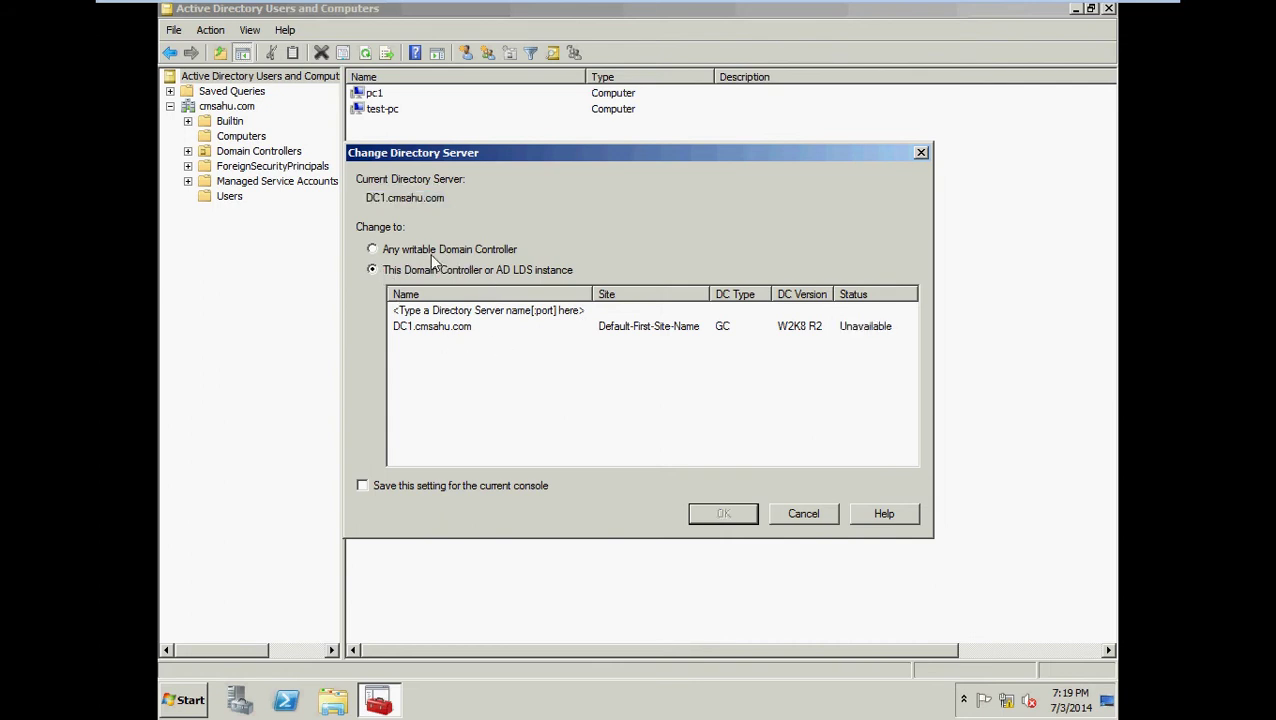
left_click(372, 249)
left_click(811, 516)
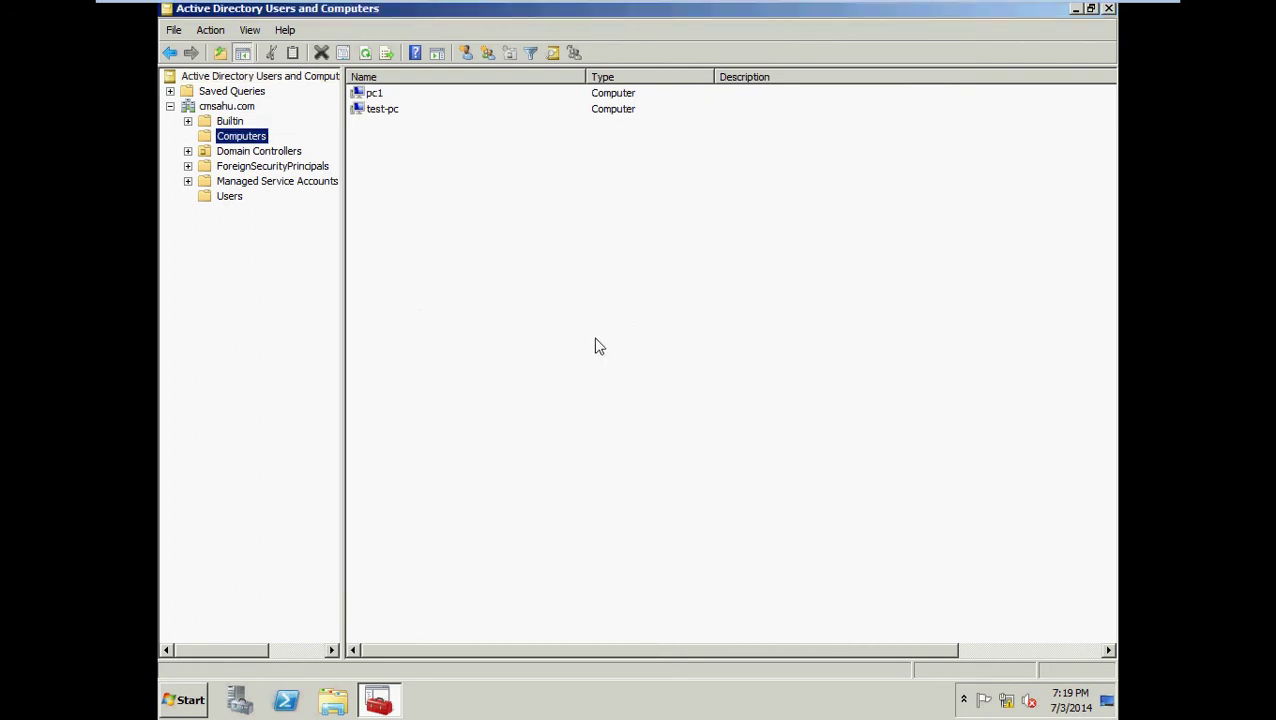
left_click(170, 90)
left_click(369, 99)
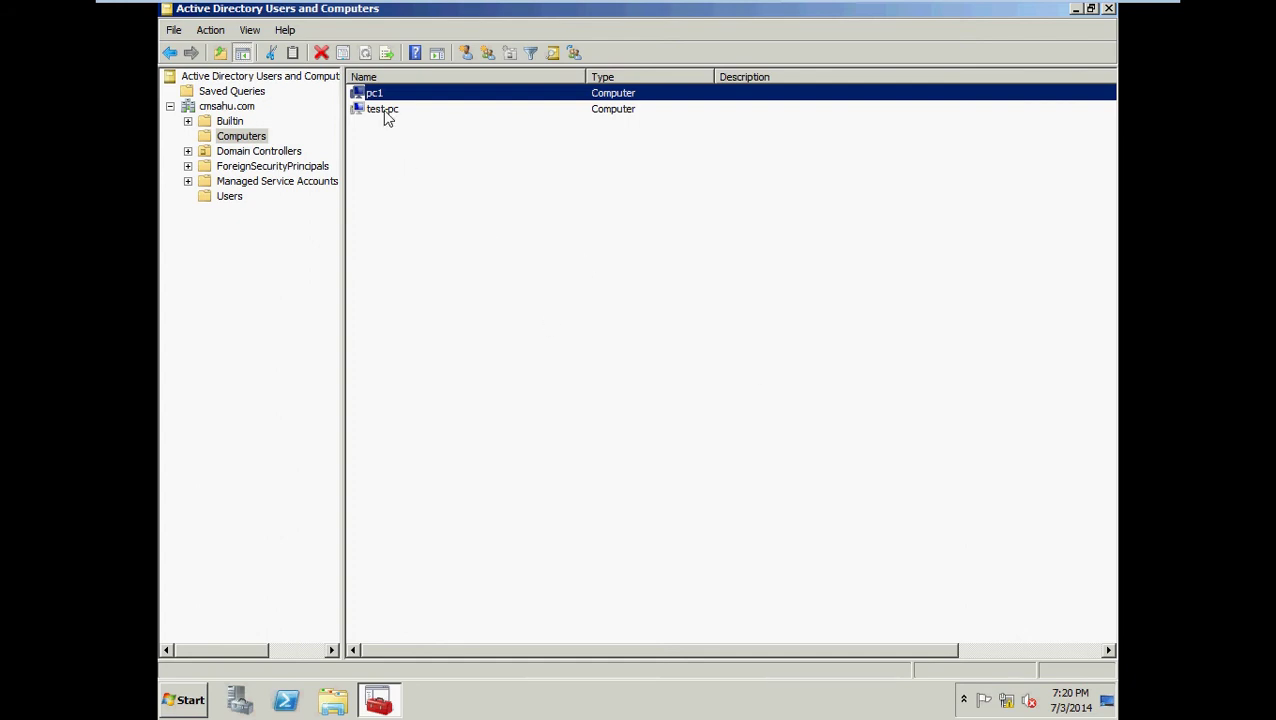
left_click(386, 112)
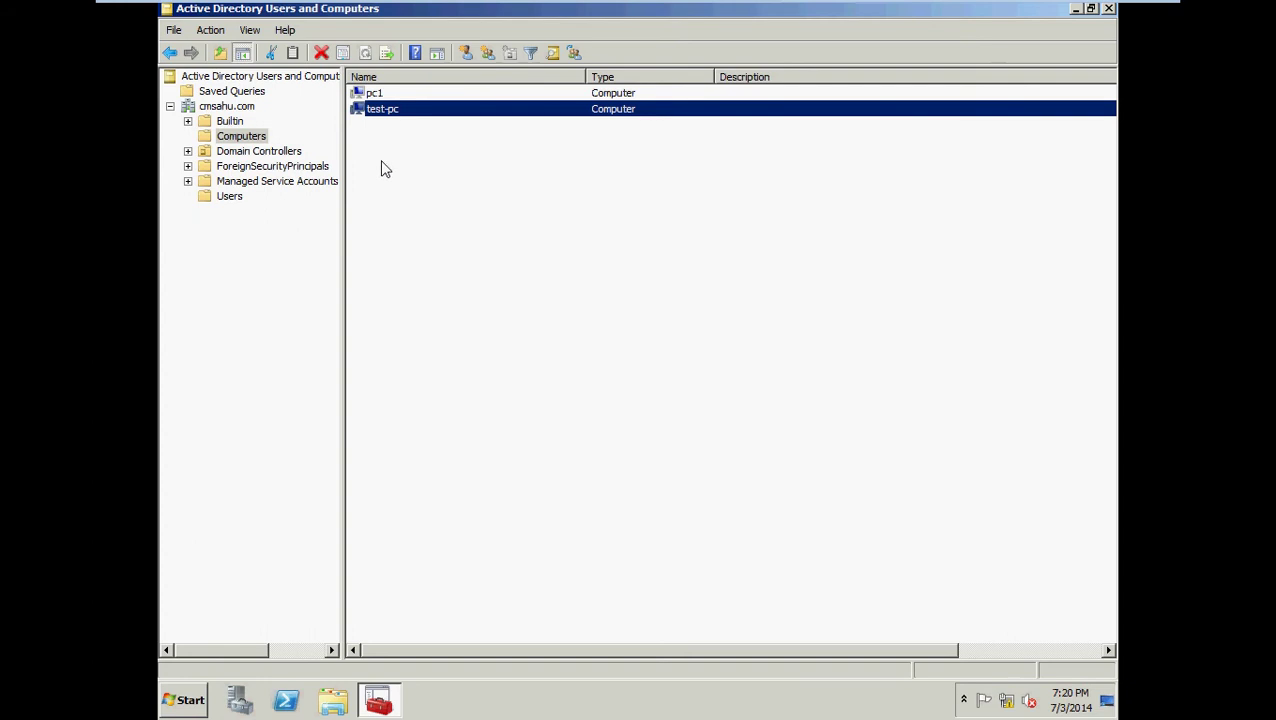
left_click(383, 93)
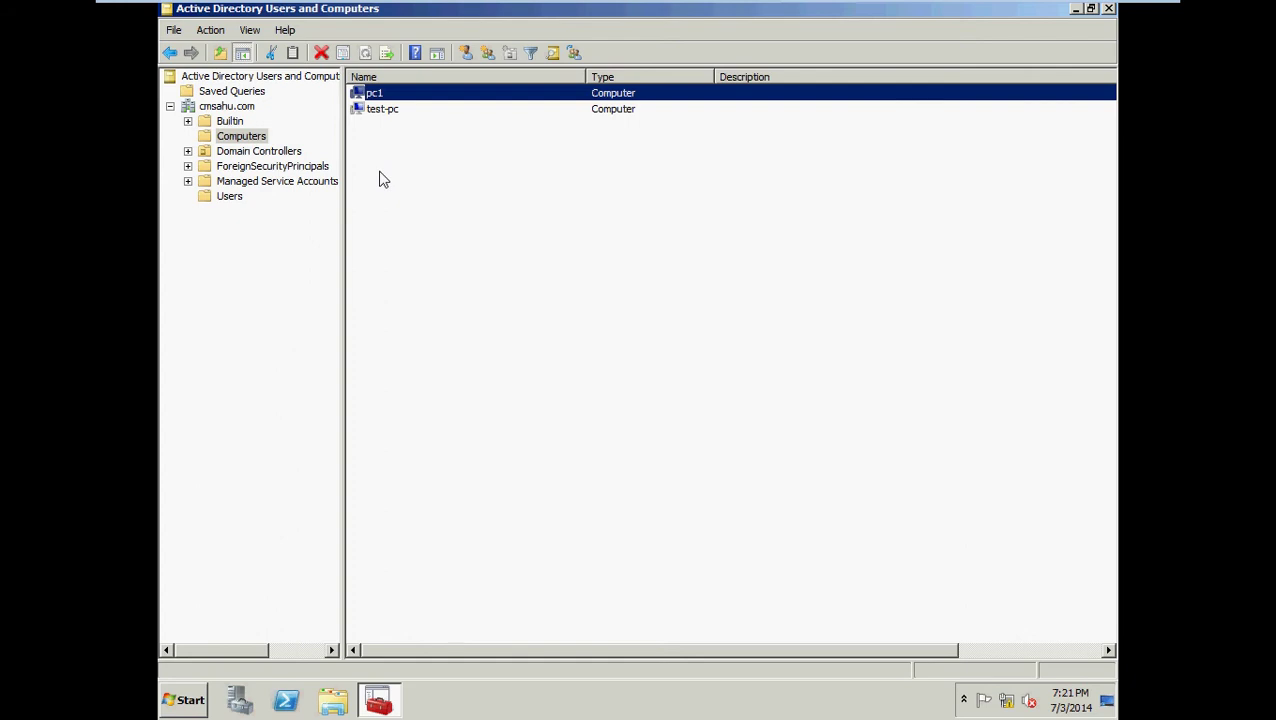
Start a new saved query named win7 under Saved Queries.
left_click(231, 94)
right_click(232, 97)
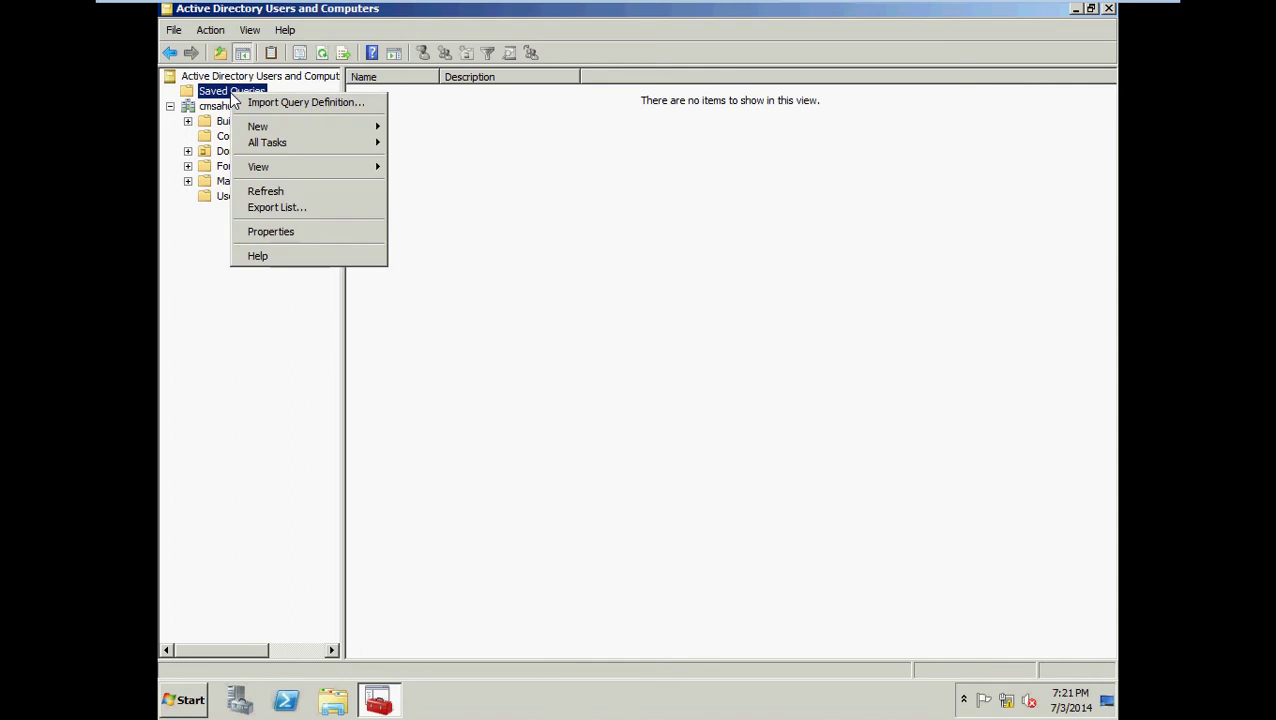
mouse_move(342, 128)
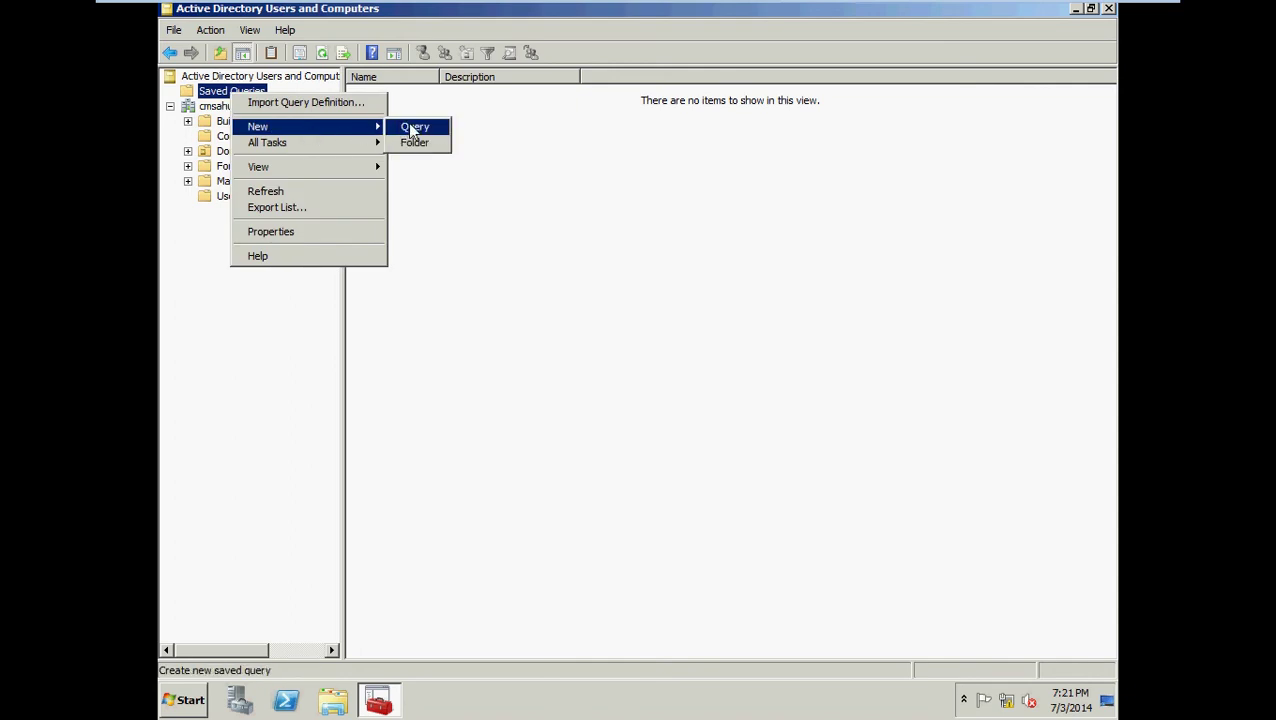
left_click(410, 125)
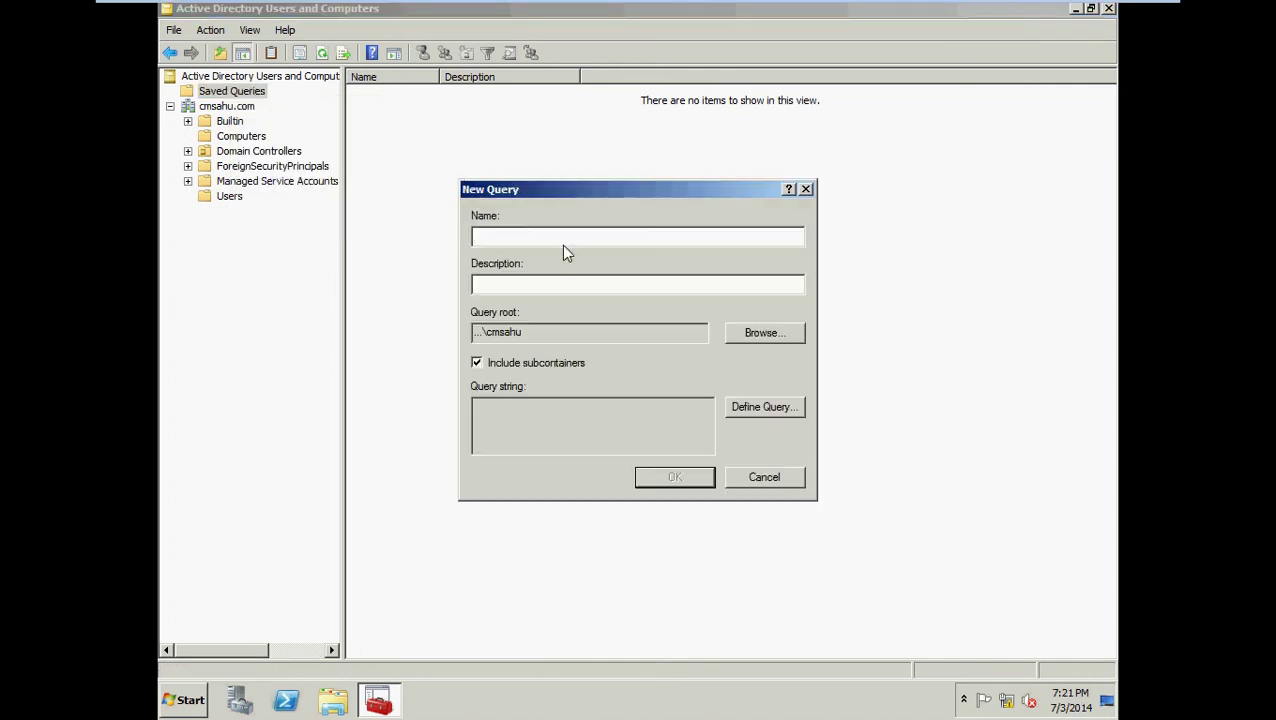
type("win7")
Define win7 to search Computers whose Name starts with pc, and save the query.
left_click(767, 413)
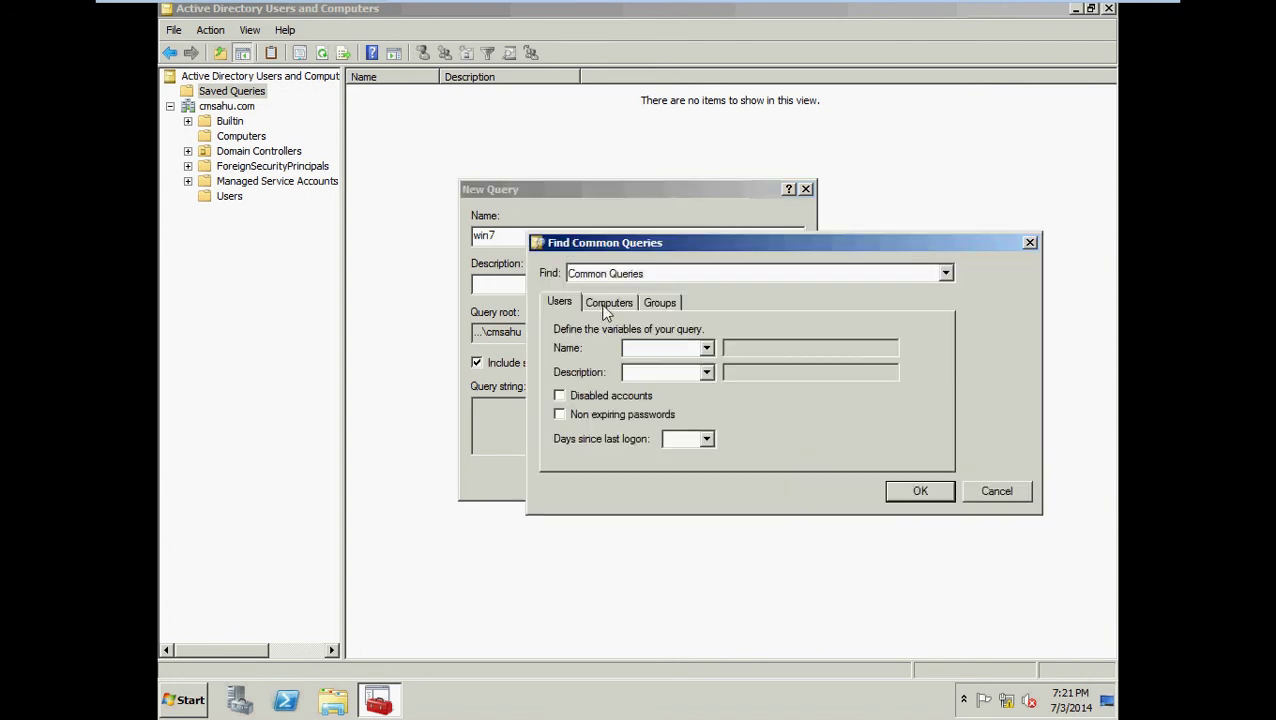
left_click(606, 302)
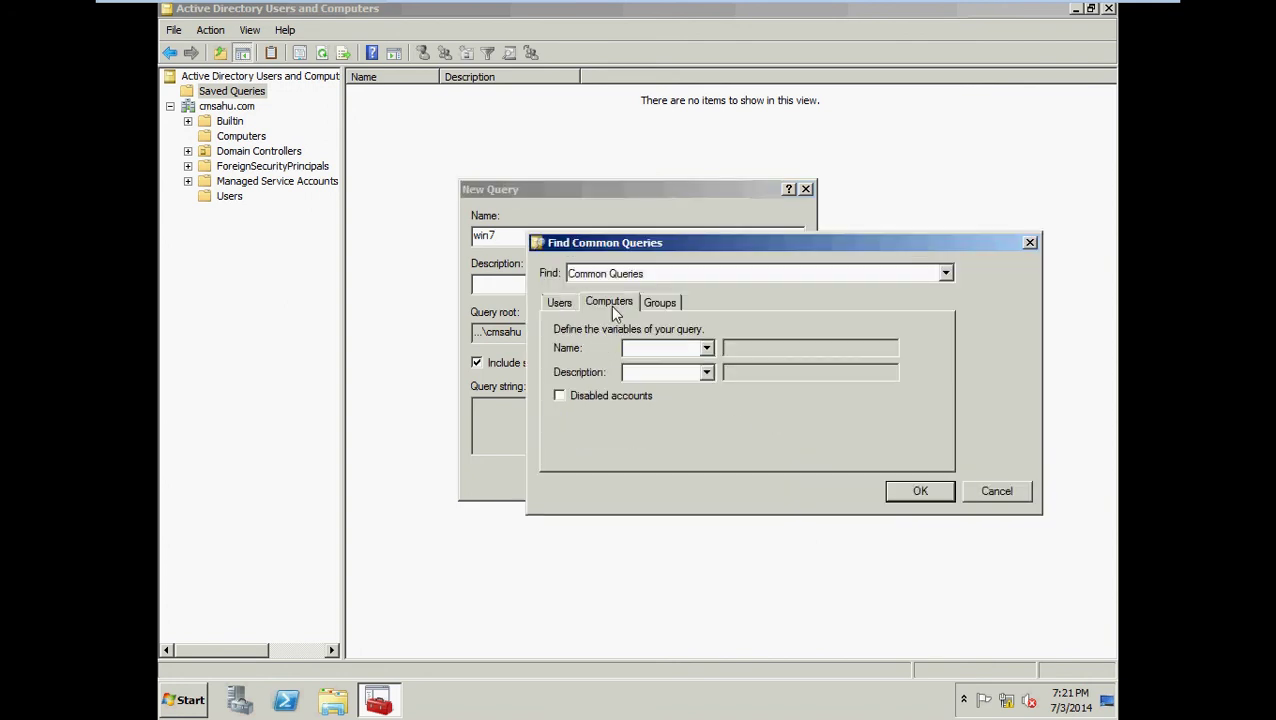
left_click(707, 350)
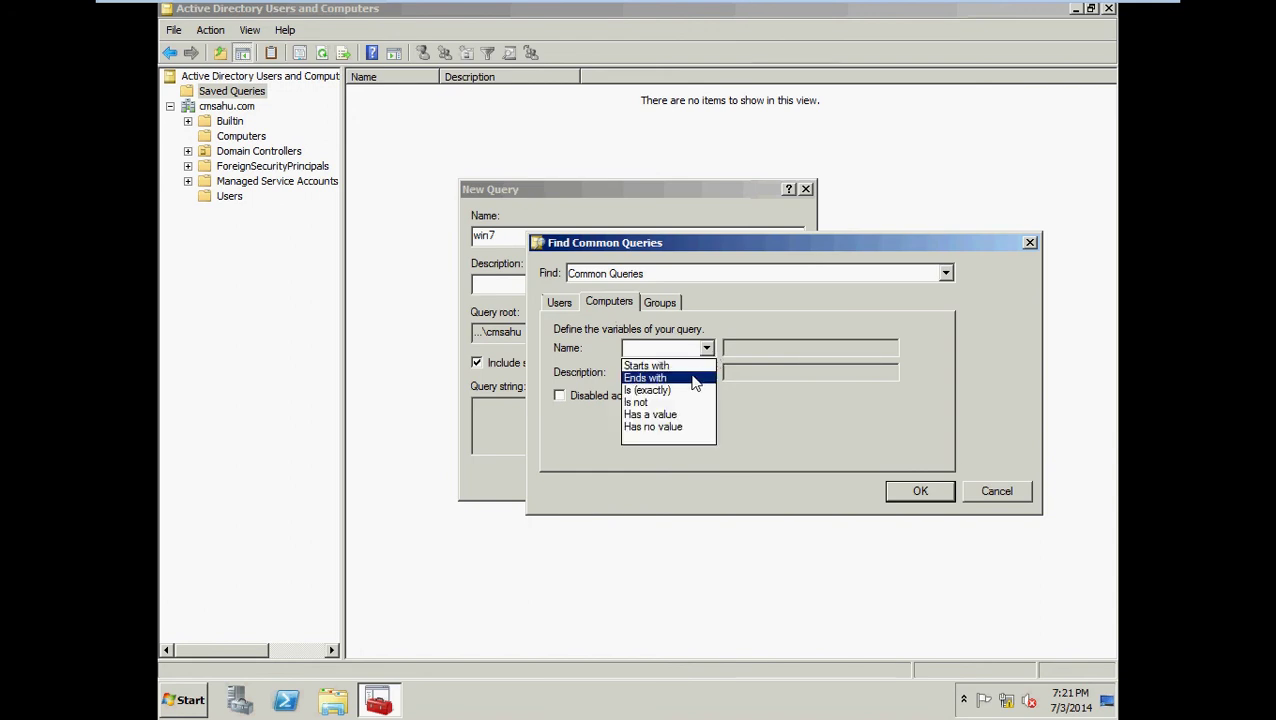
left_click(690, 366)
left_click(733, 348)
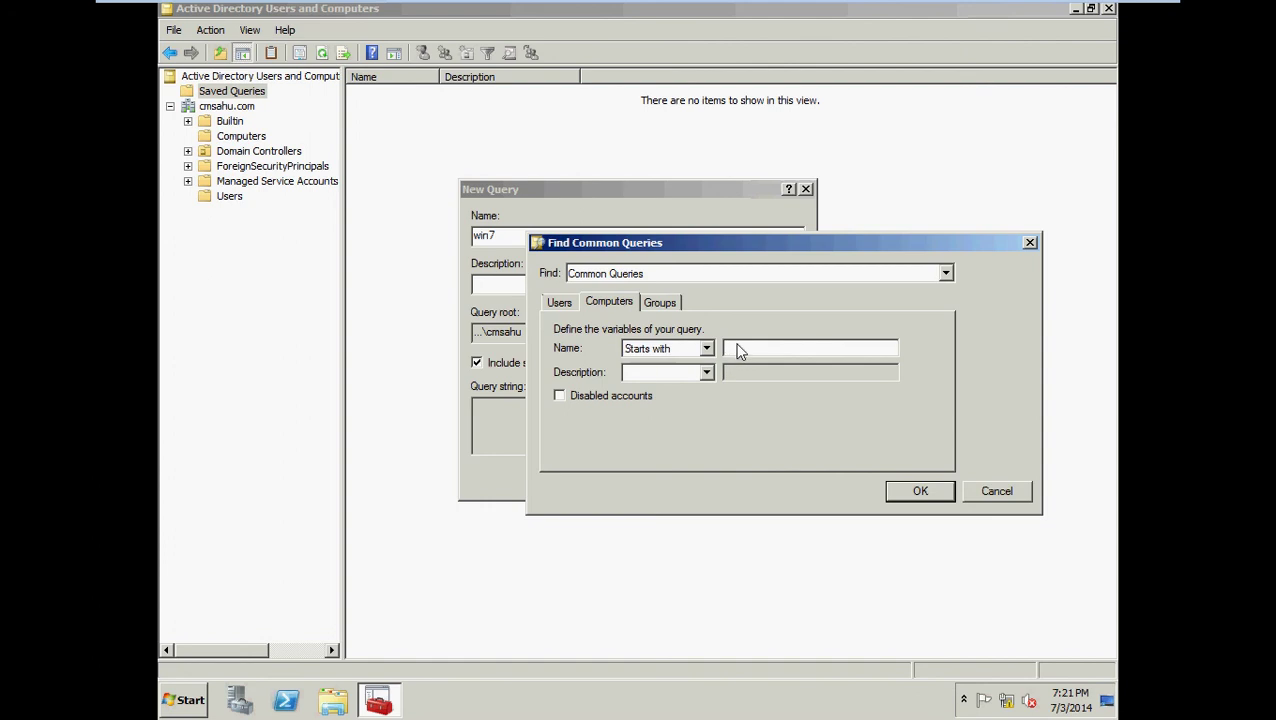
type("pc")
left_click(920, 490)
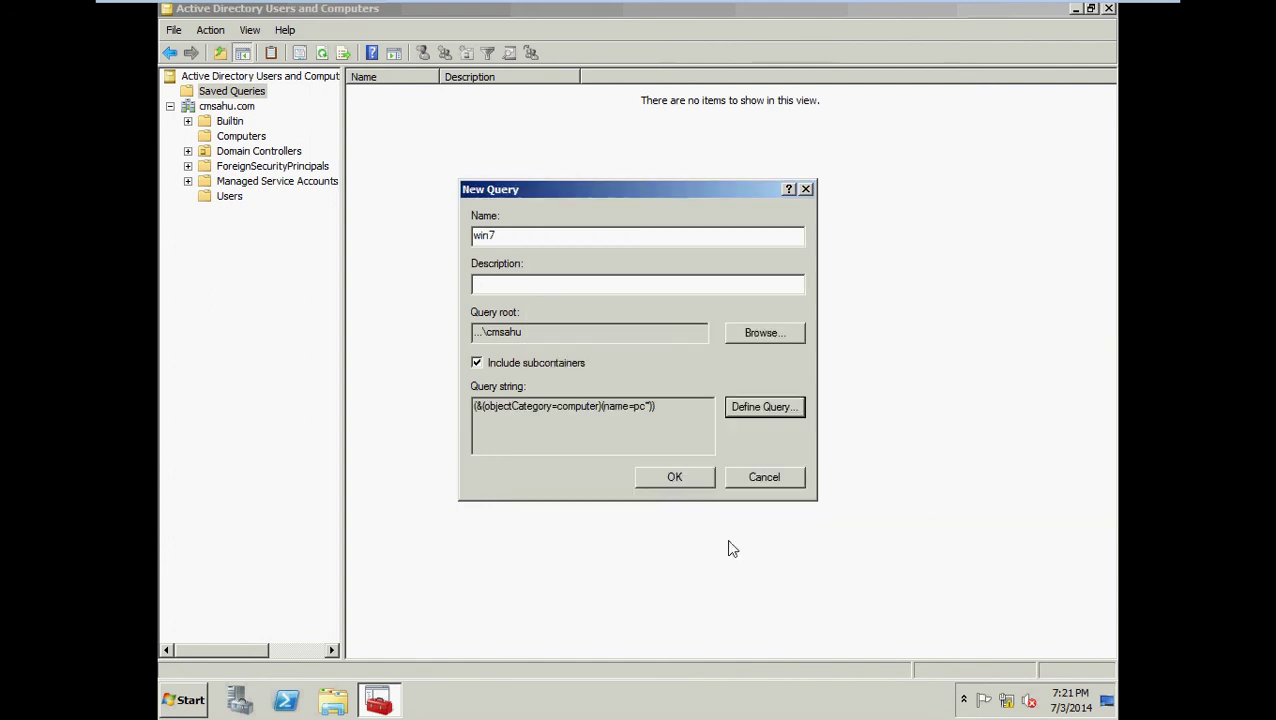
left_click(684, 479)
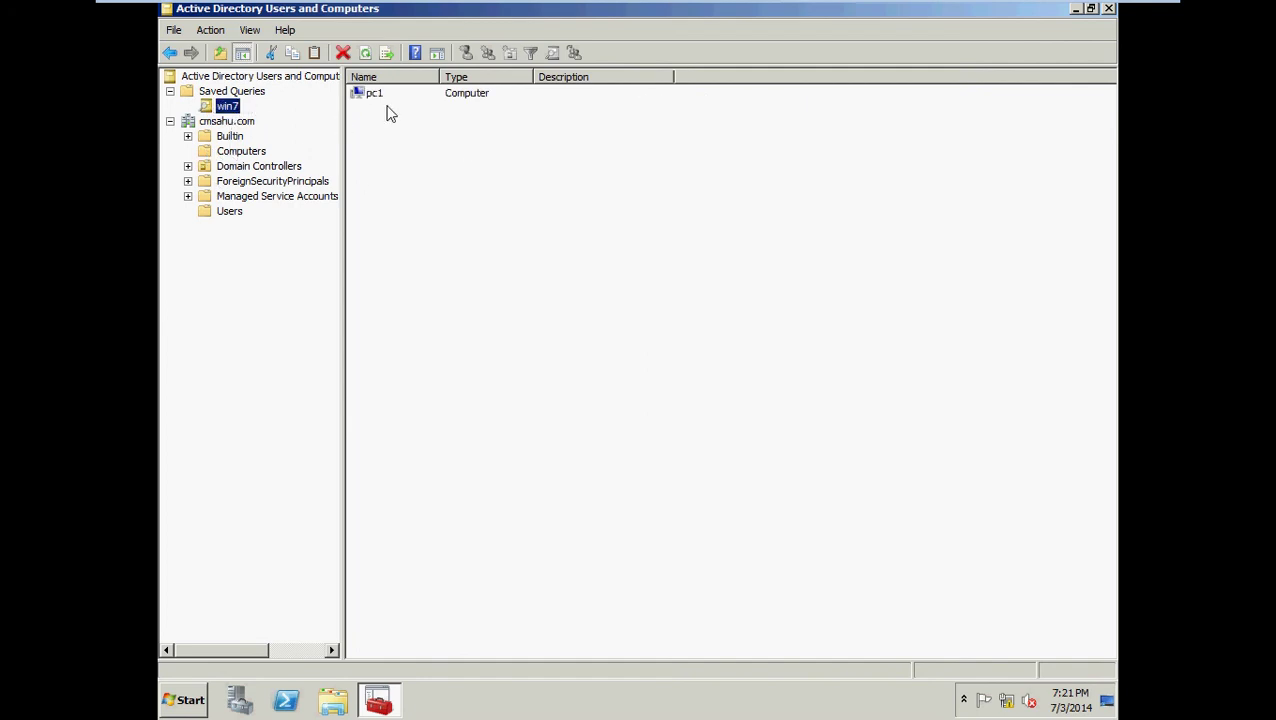
Select pc1 in Computers, then open the win7 query to see it return only pc1.
left_click(241, 151)
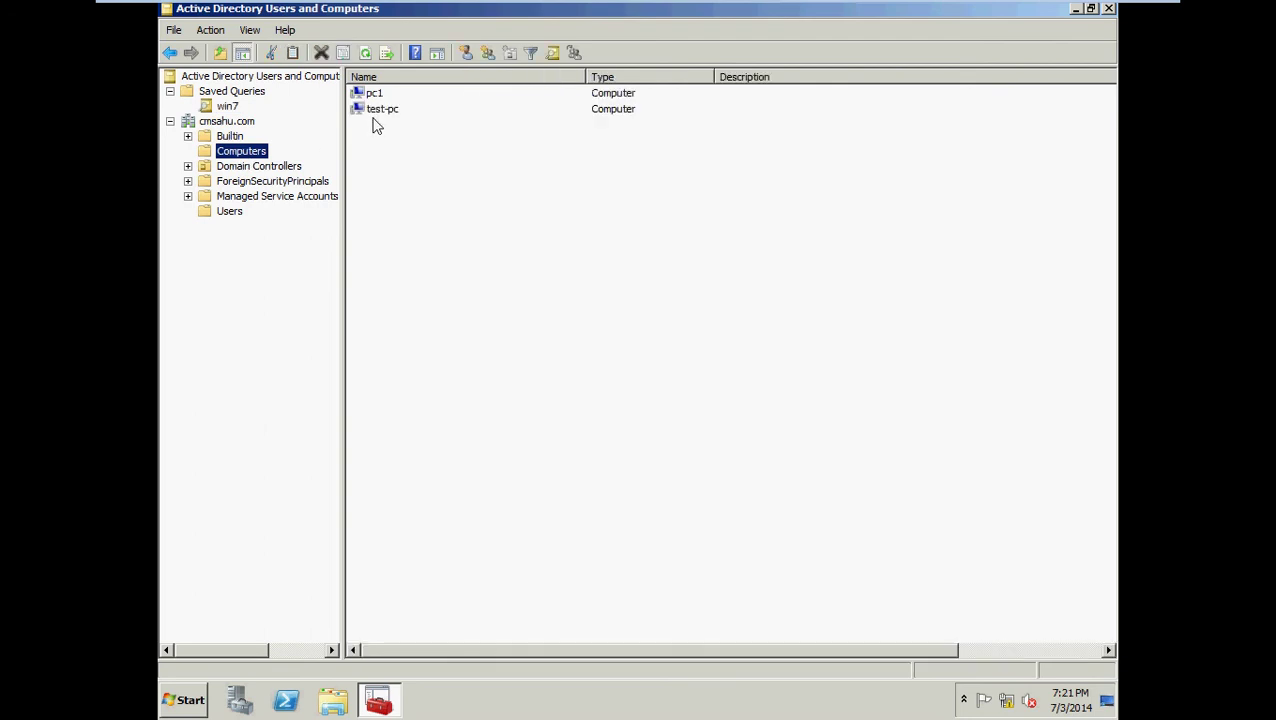
left_click(375, 98)
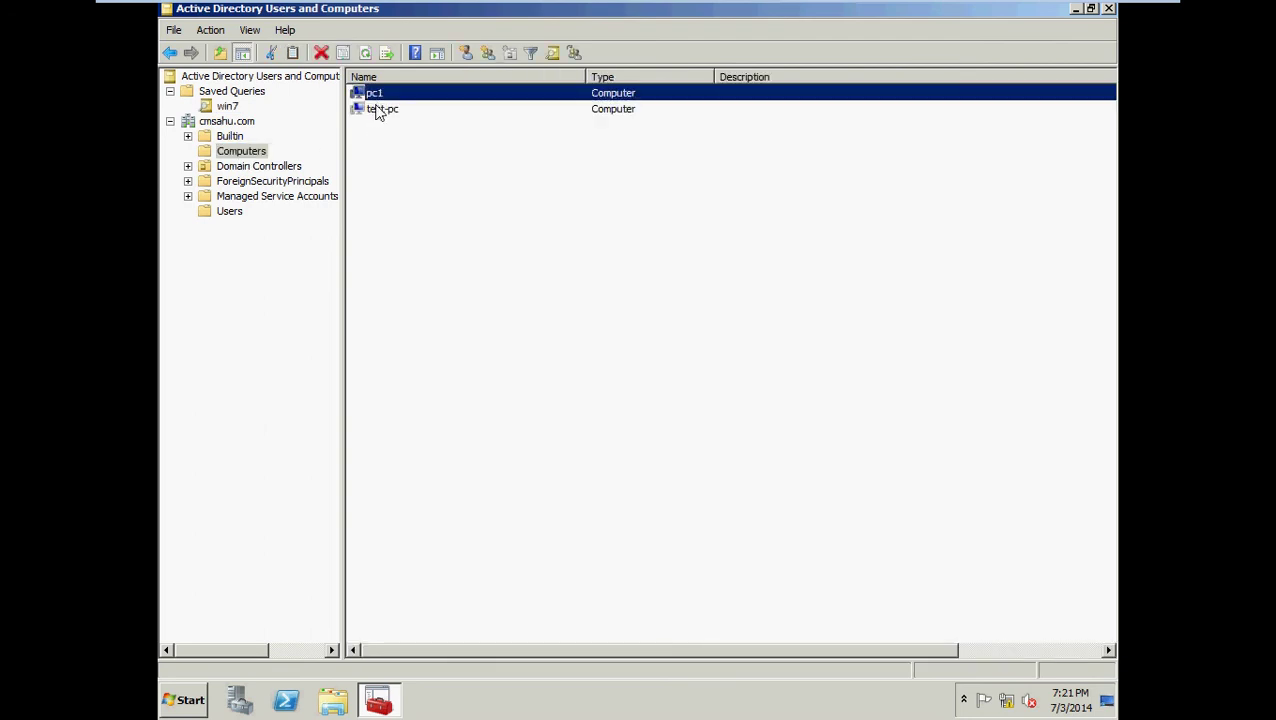
left_click(229, 107)
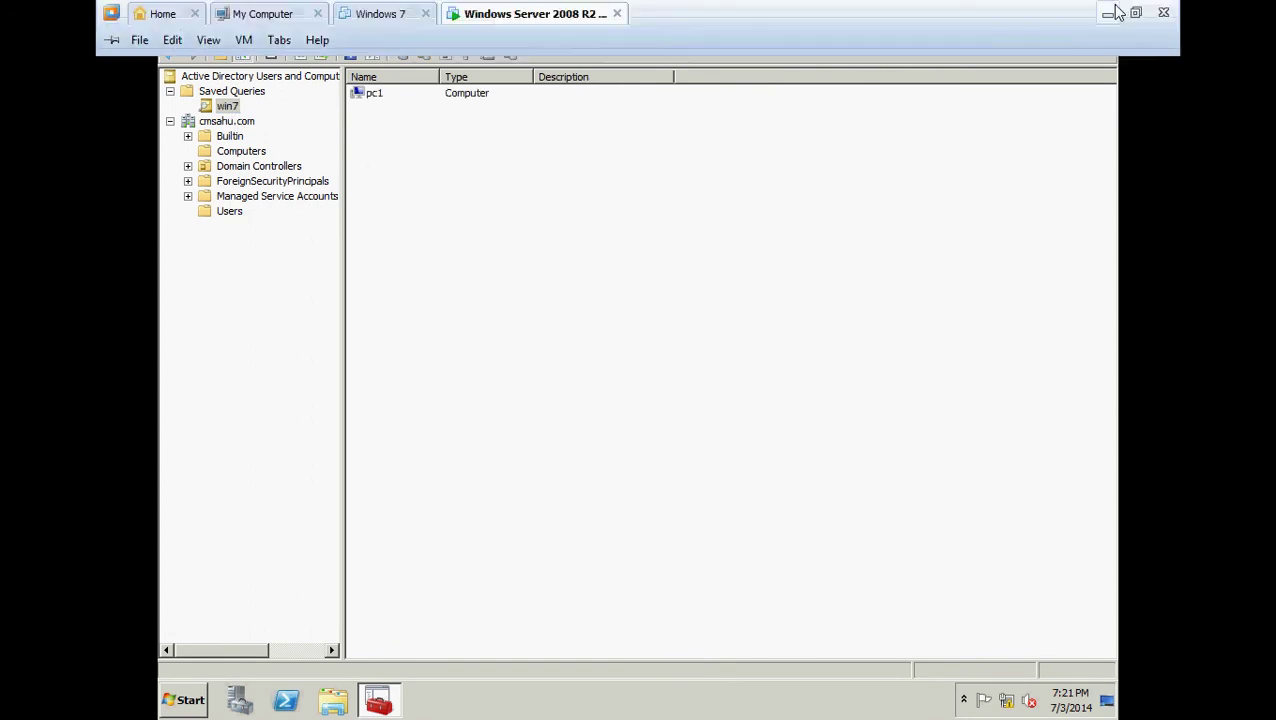
left_click(1112, 13)
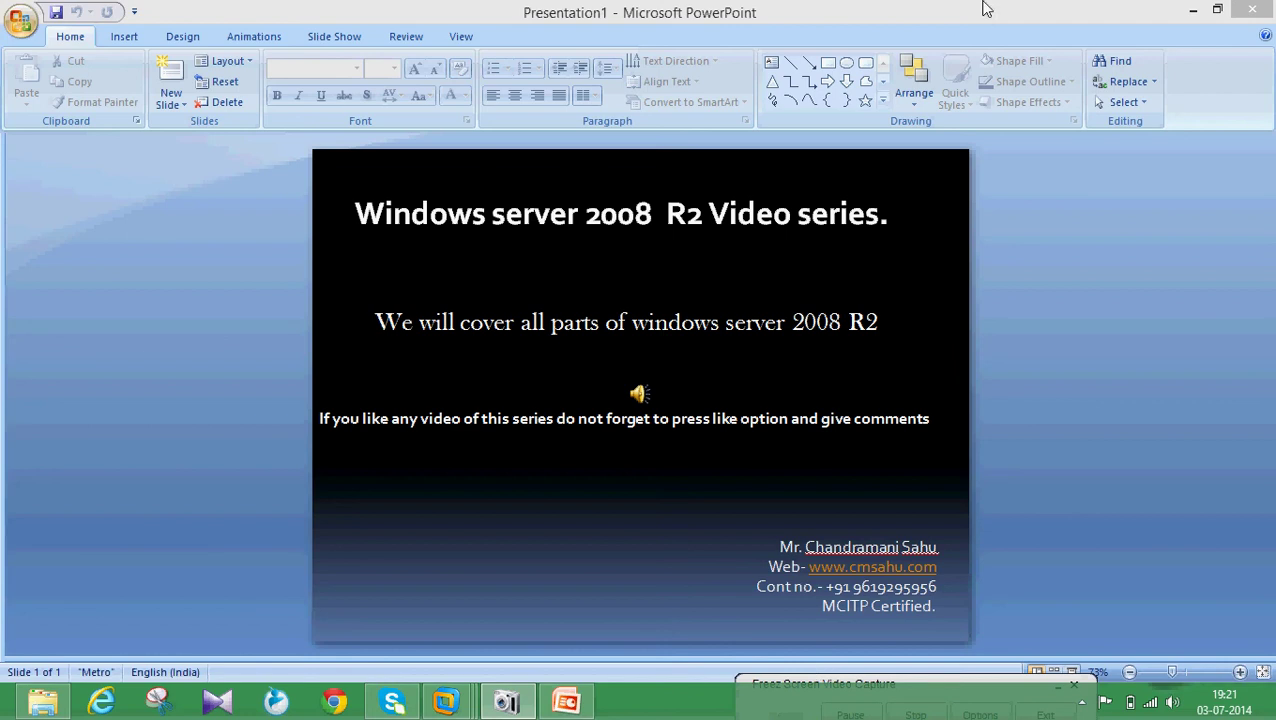
left_click(1193, 9)
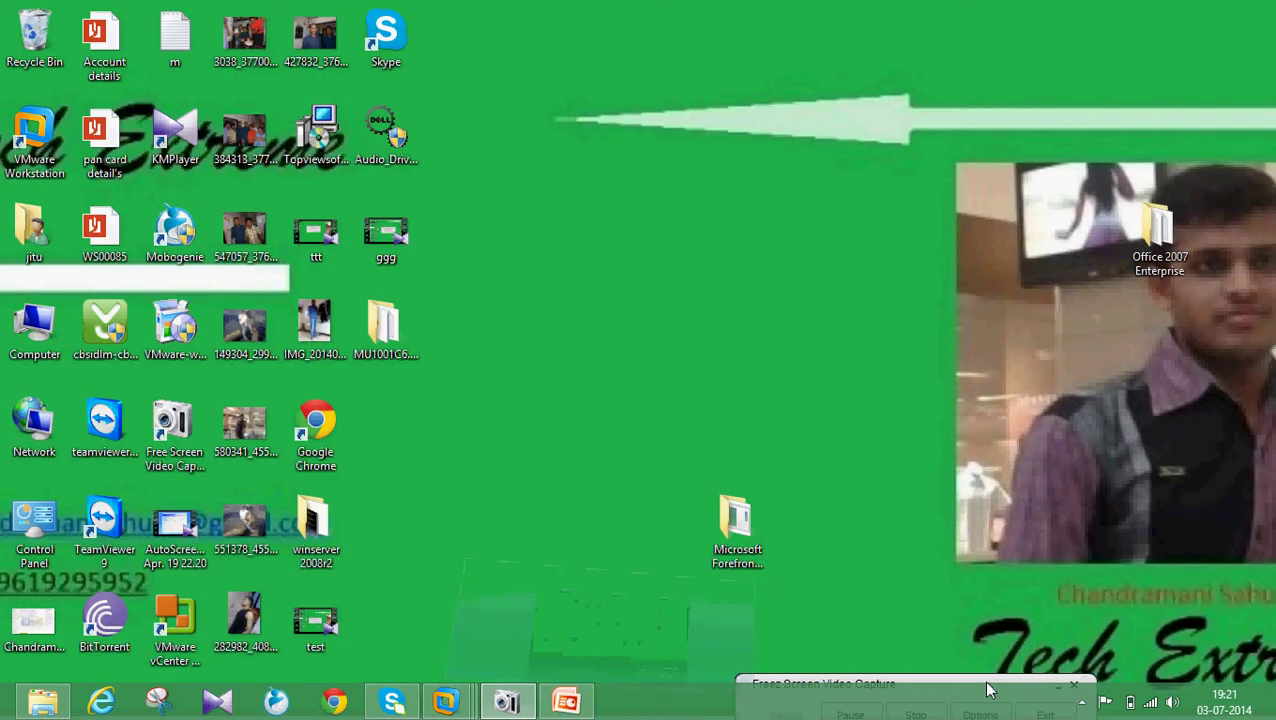
left_click_drag(988, 690, 936, 422)
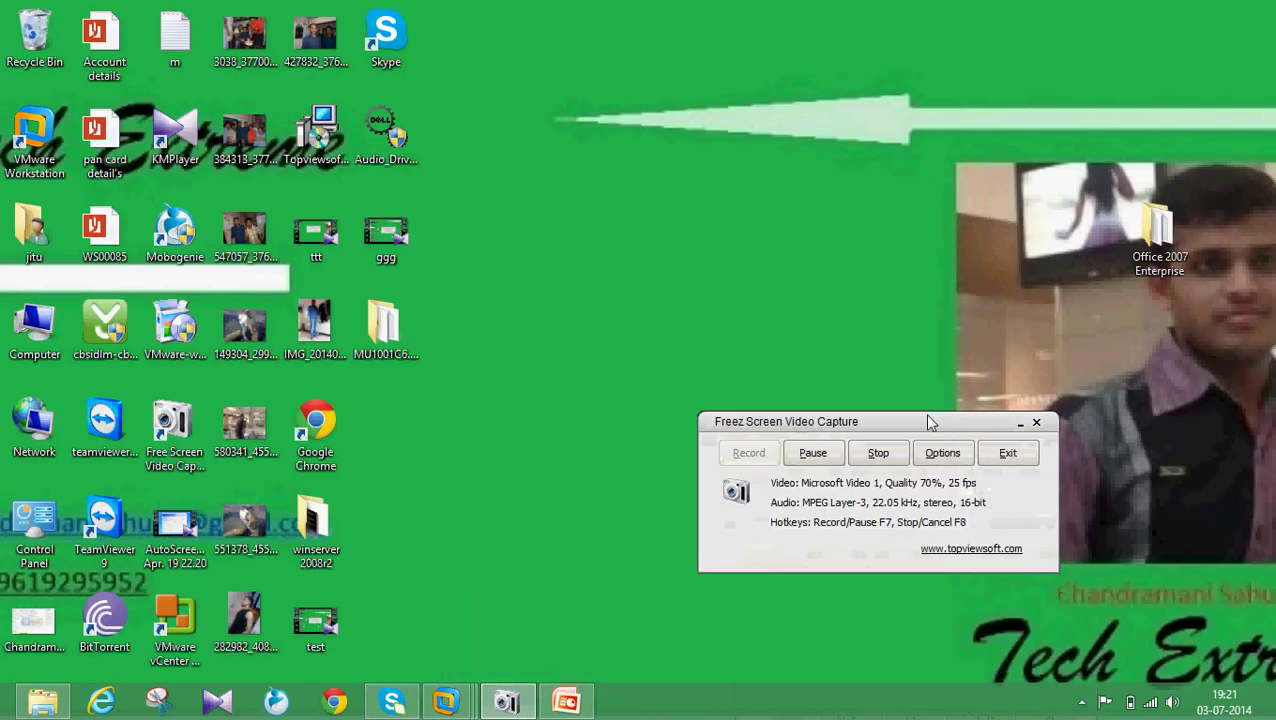
left_click(814, 455)
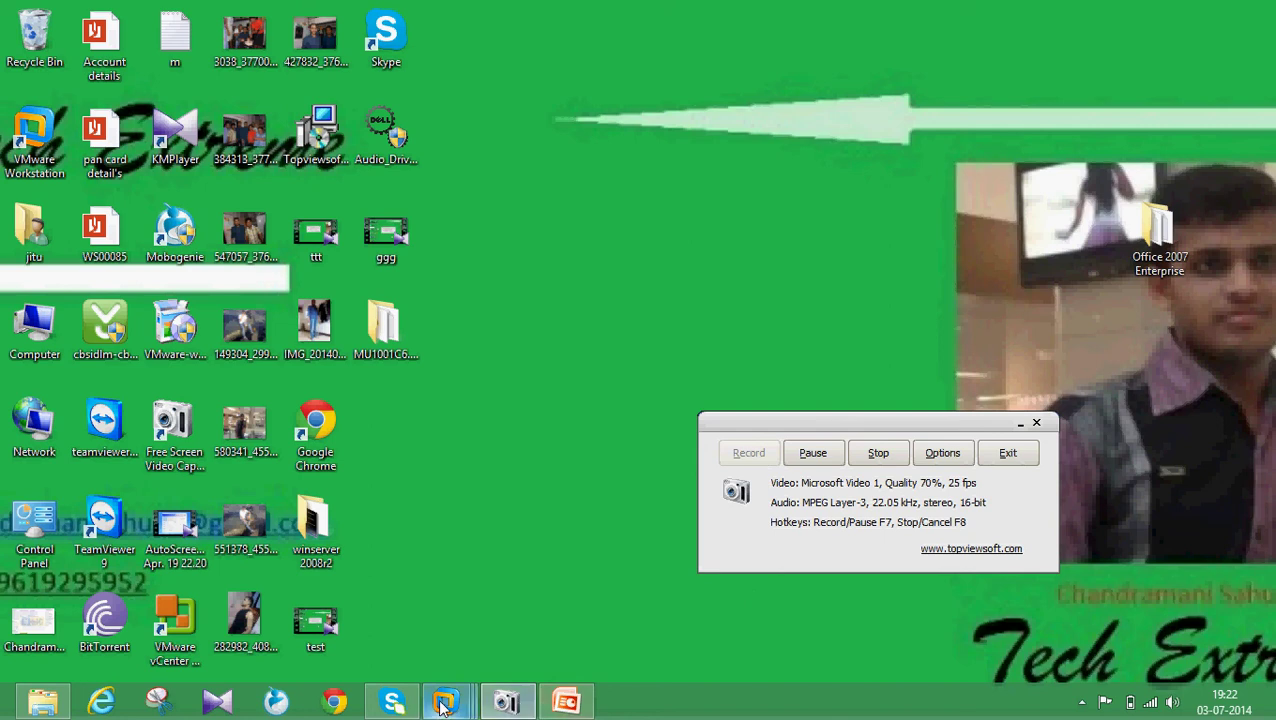
mouse_move(445, 705)
left_click(785, 632)
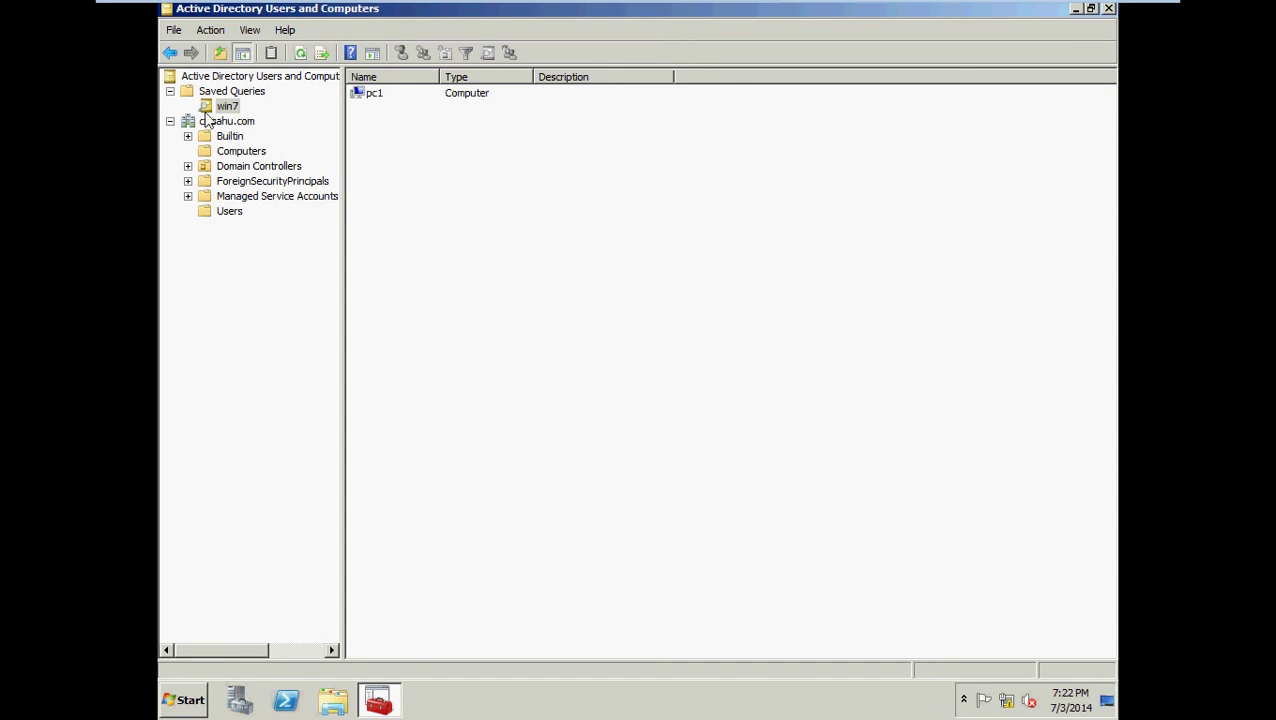
right_click(236, 92)
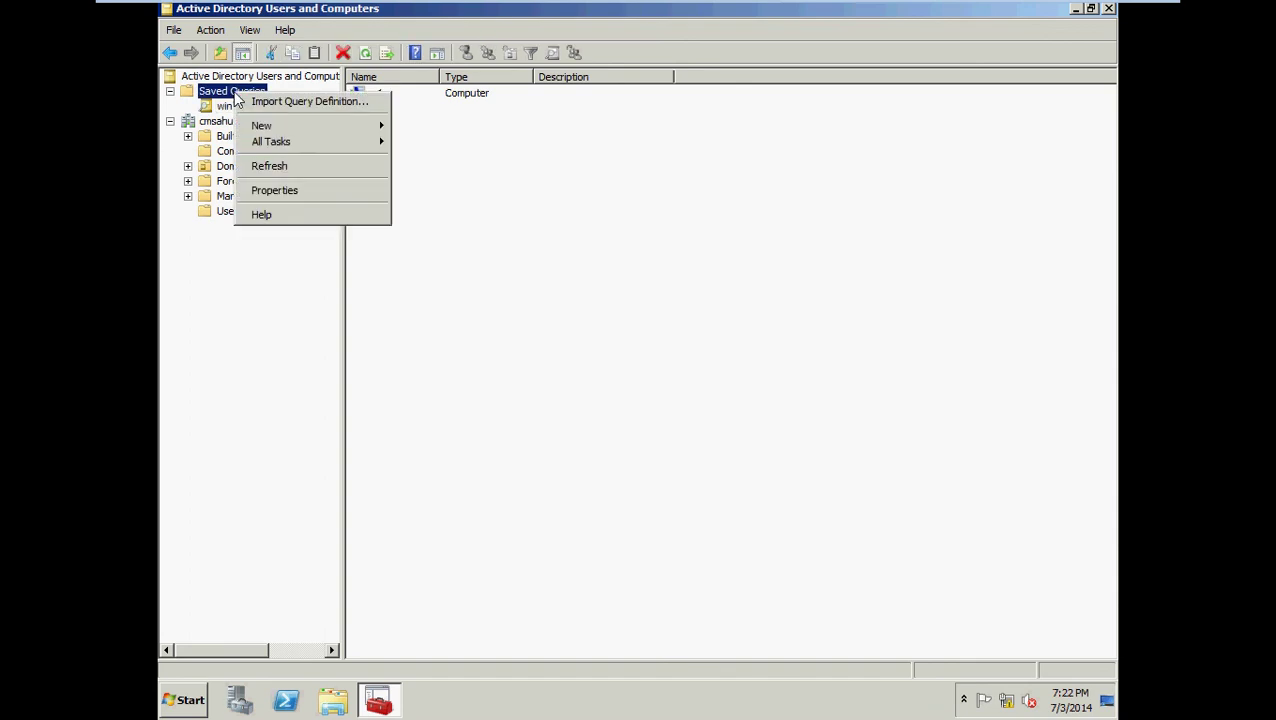
mouse_move(339, 128)
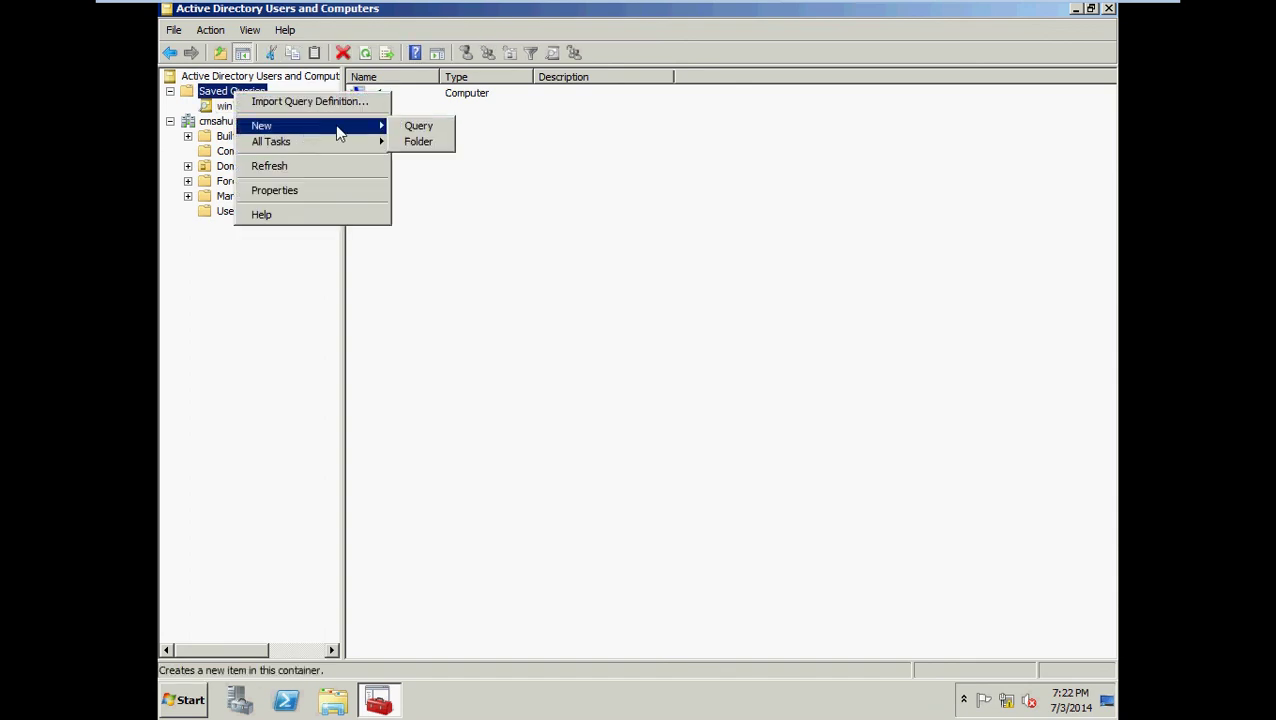
left_click(420, 128)
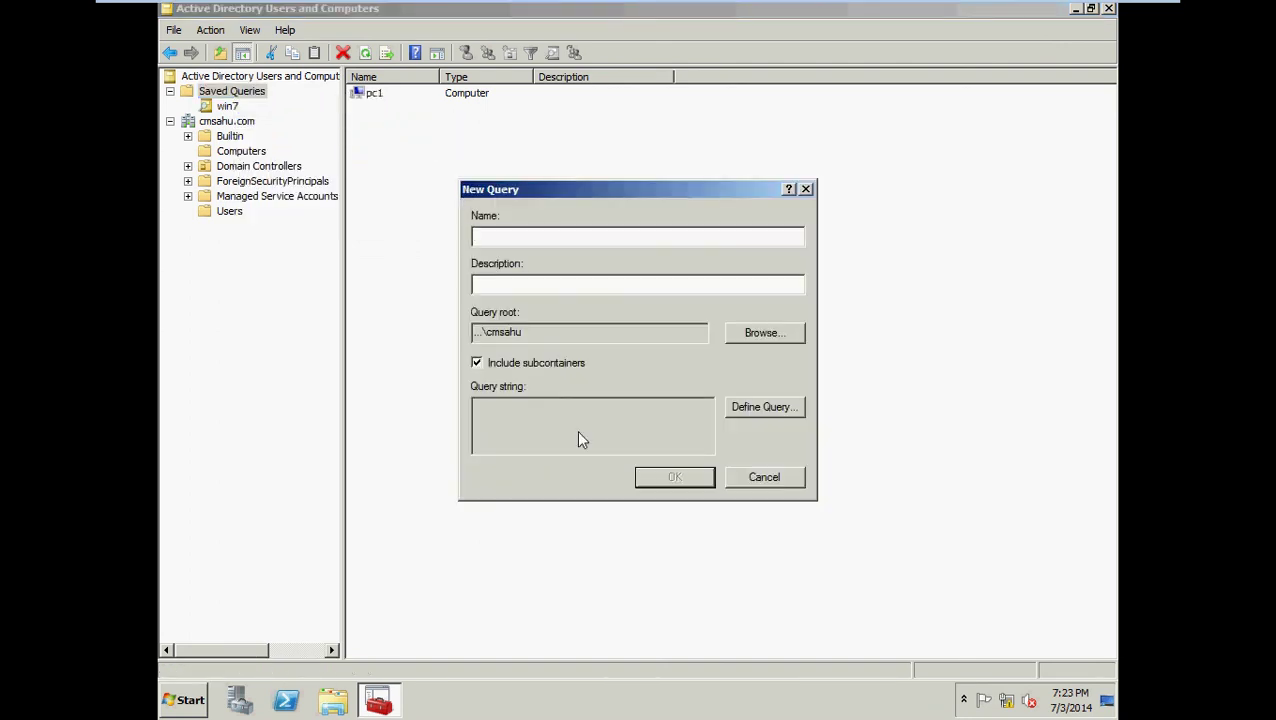
left_click(772, 407)
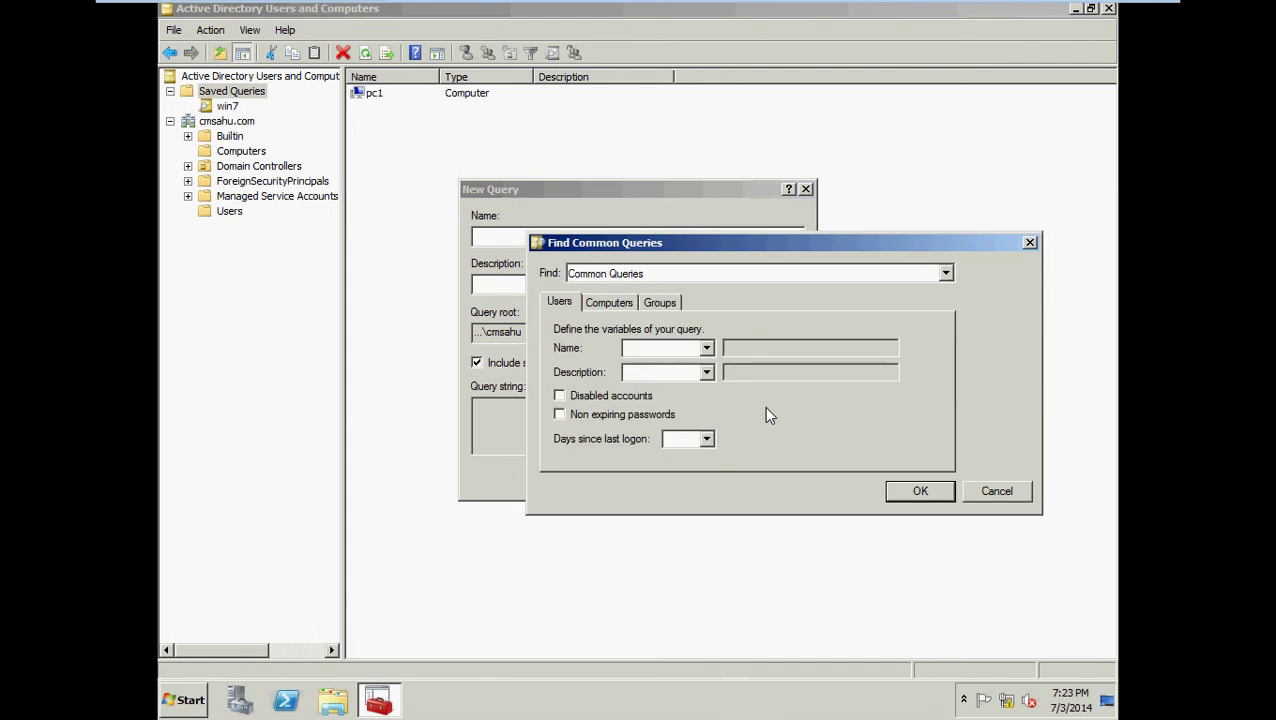
left_click(609, 306)
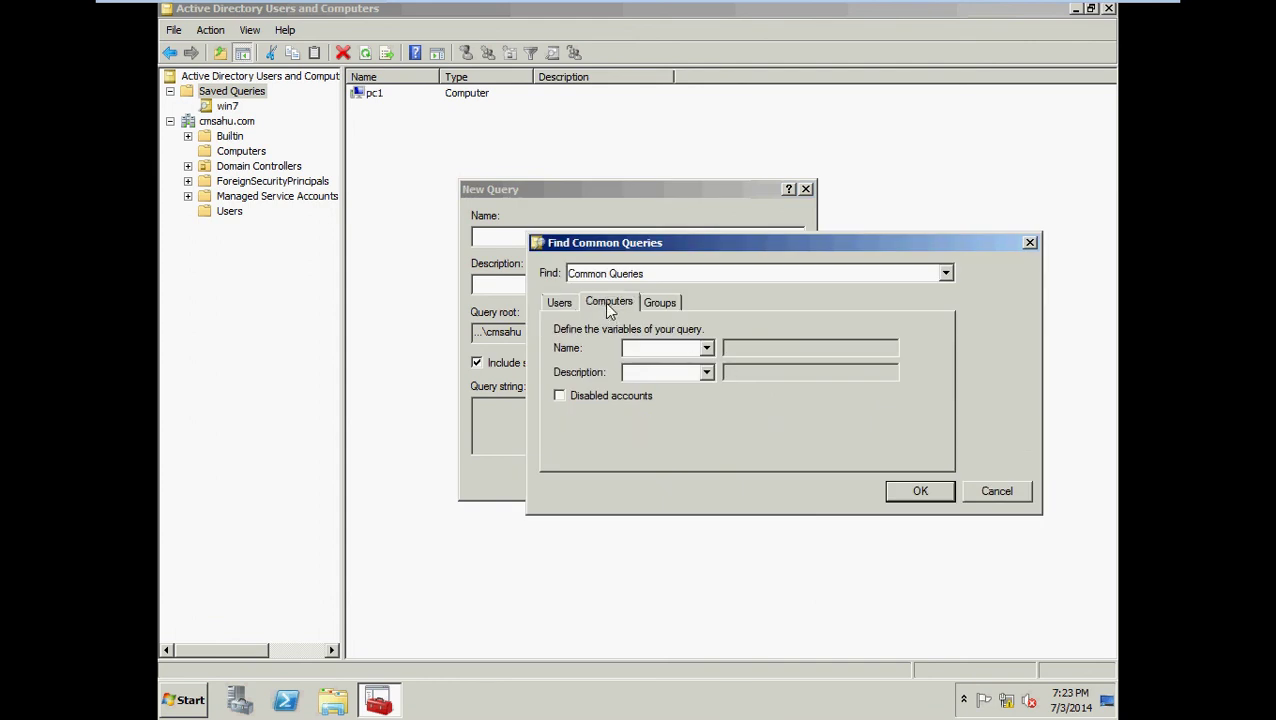
left_click(555, 306)
left_click(706, 348)
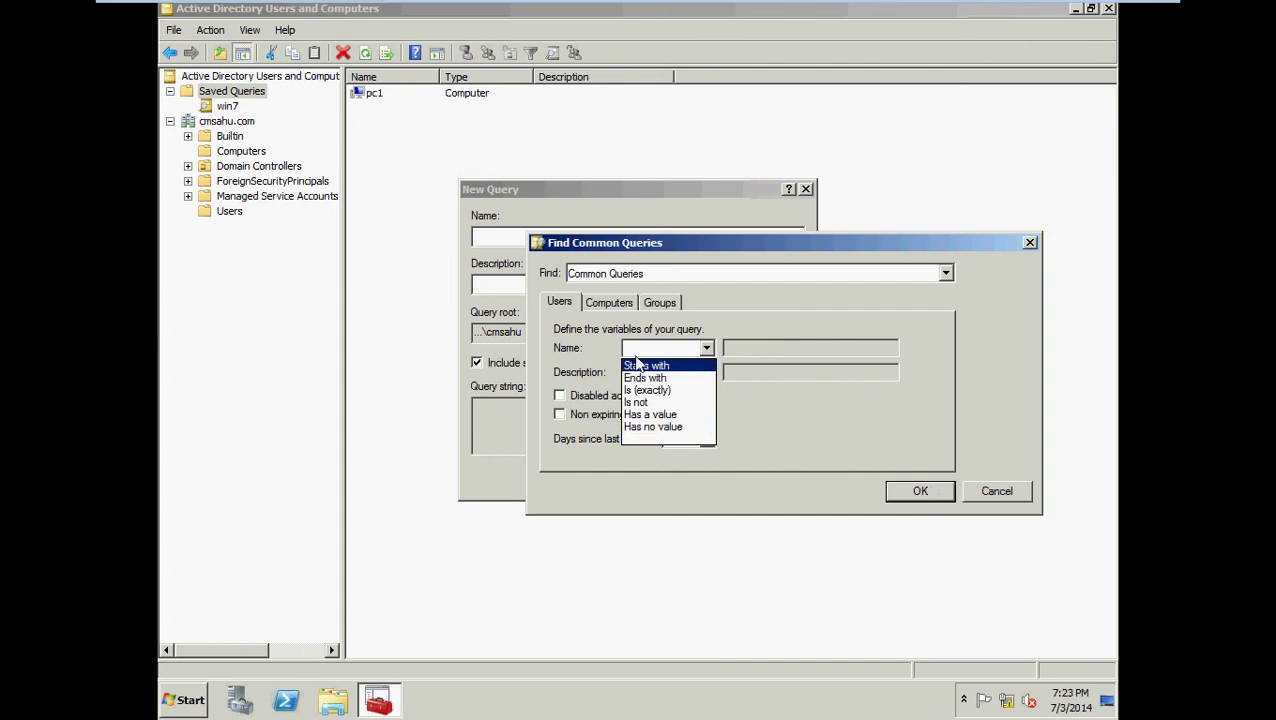
left_click(613, 303)
left_click(662, 303)
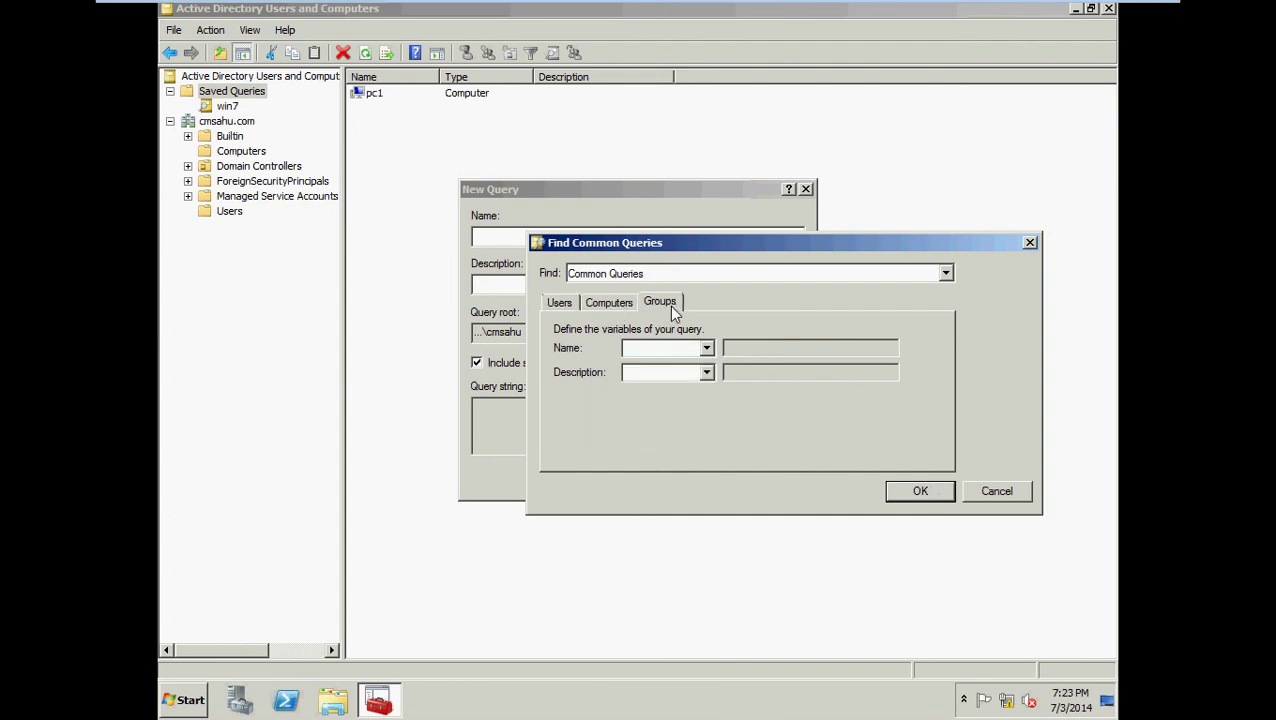
left_click(990, 491)
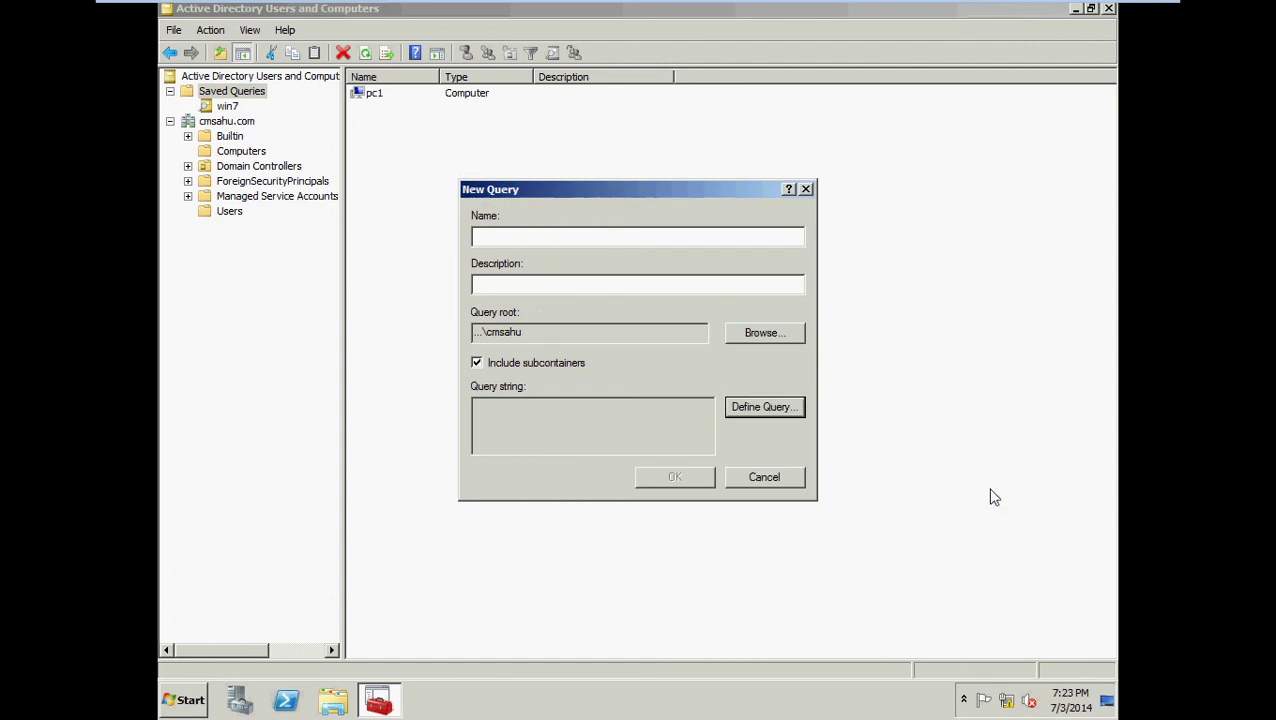
left_click(764, 477)
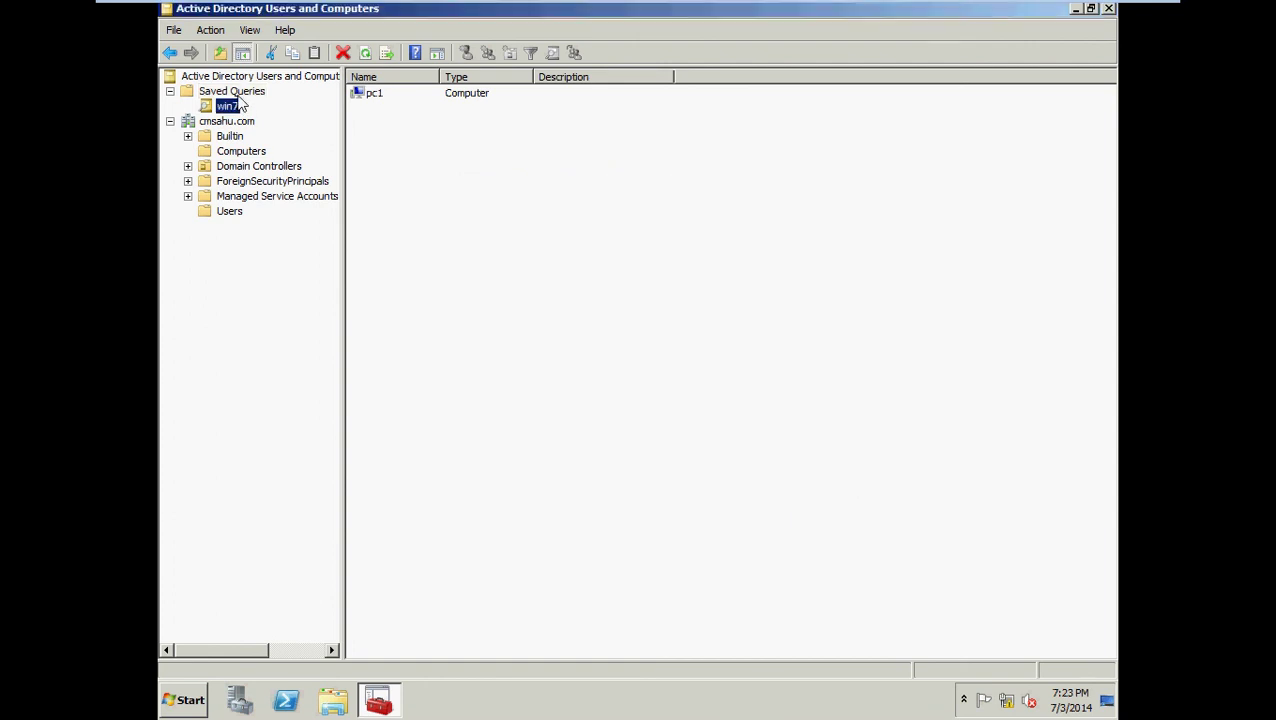
right_click(238, 97)
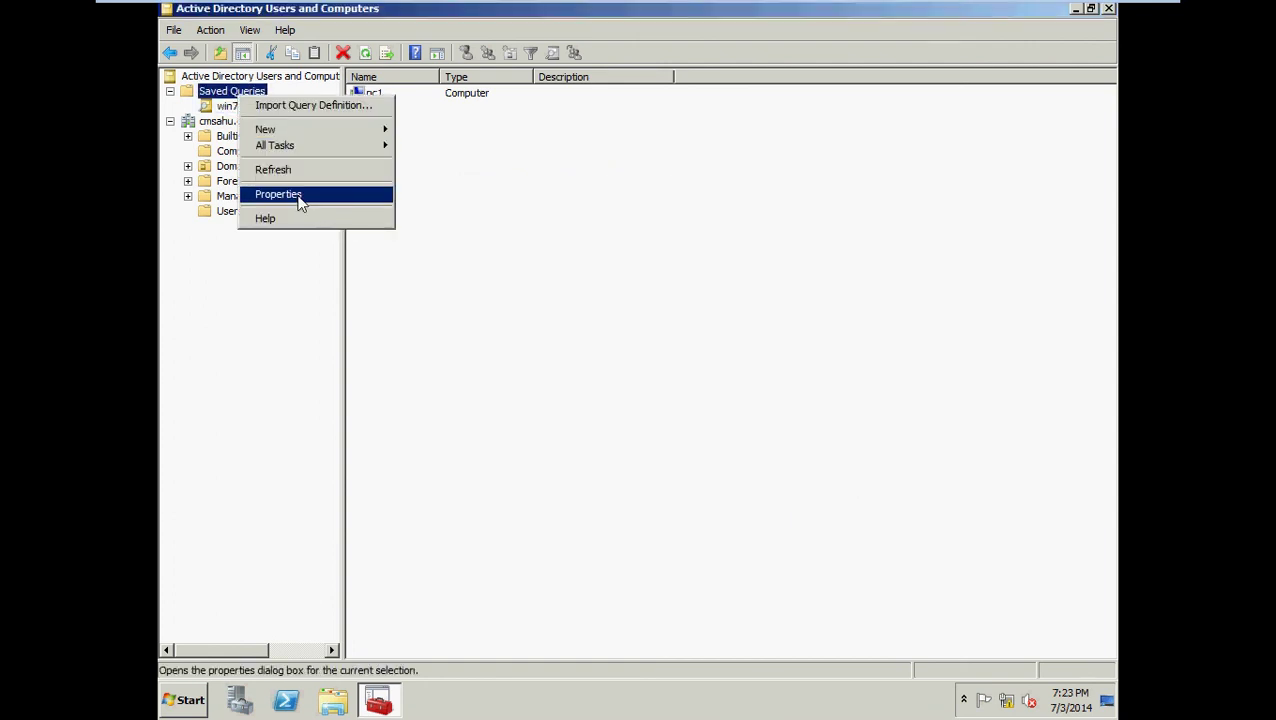
mouse_move(363, 147)
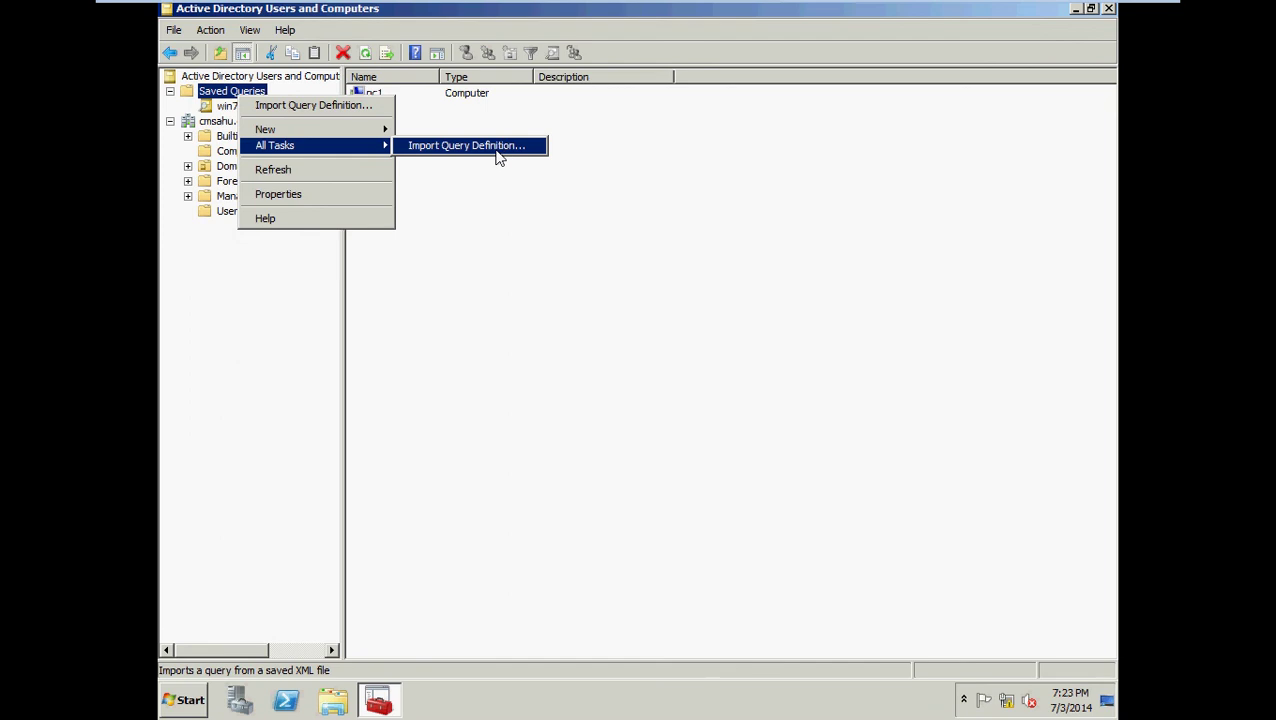
left_click(343, 112)
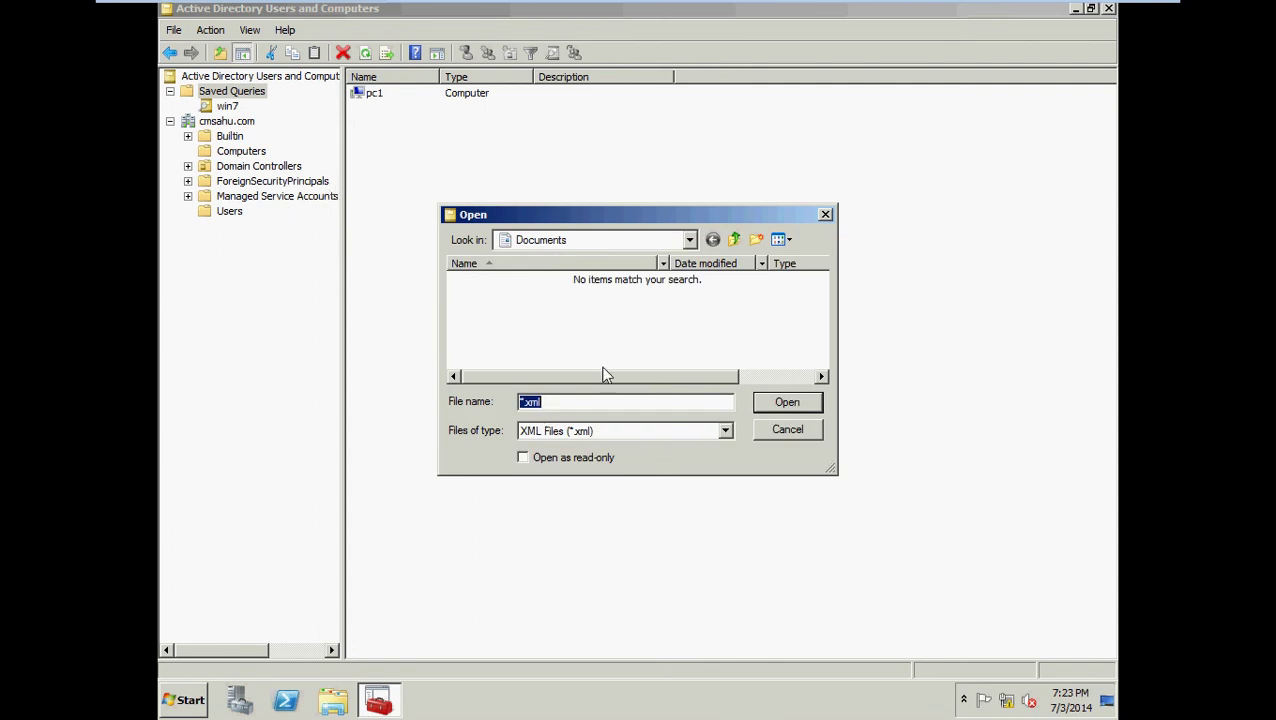
left_click(789, 432)
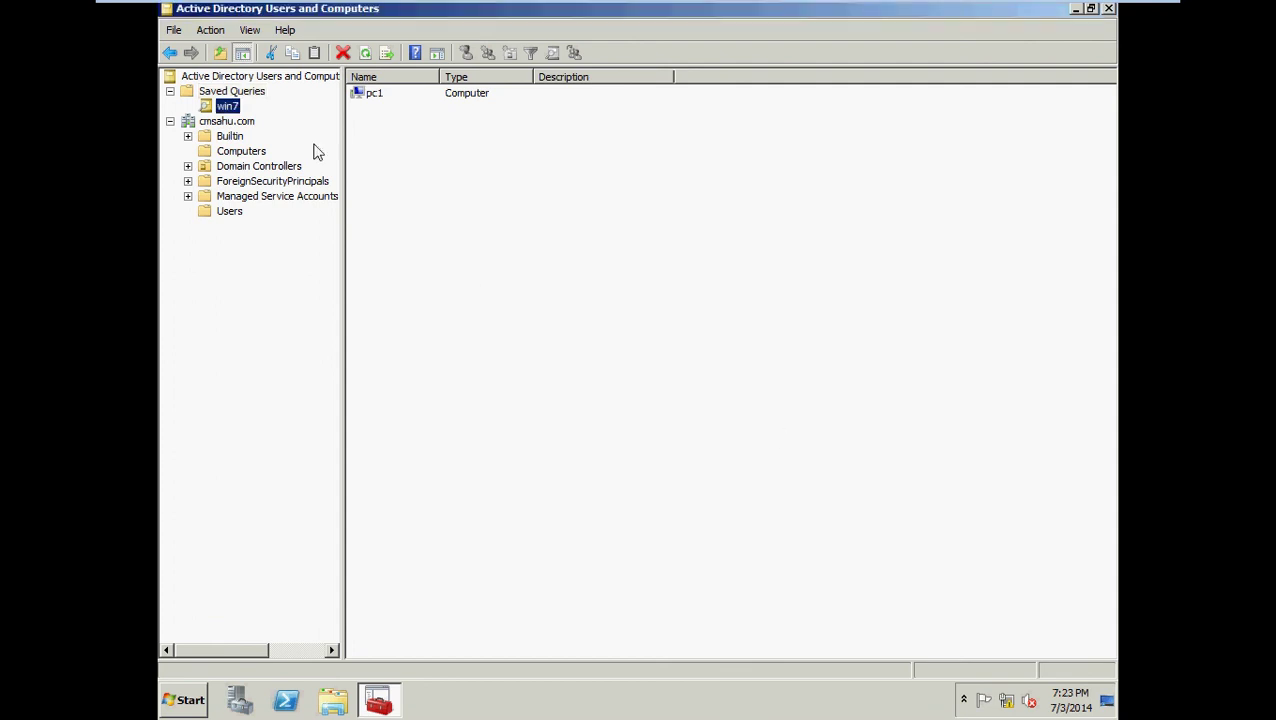
Show the Saved Queries folder listing win7, then minimize VMware to the host desktop.
left_click(170, 91)
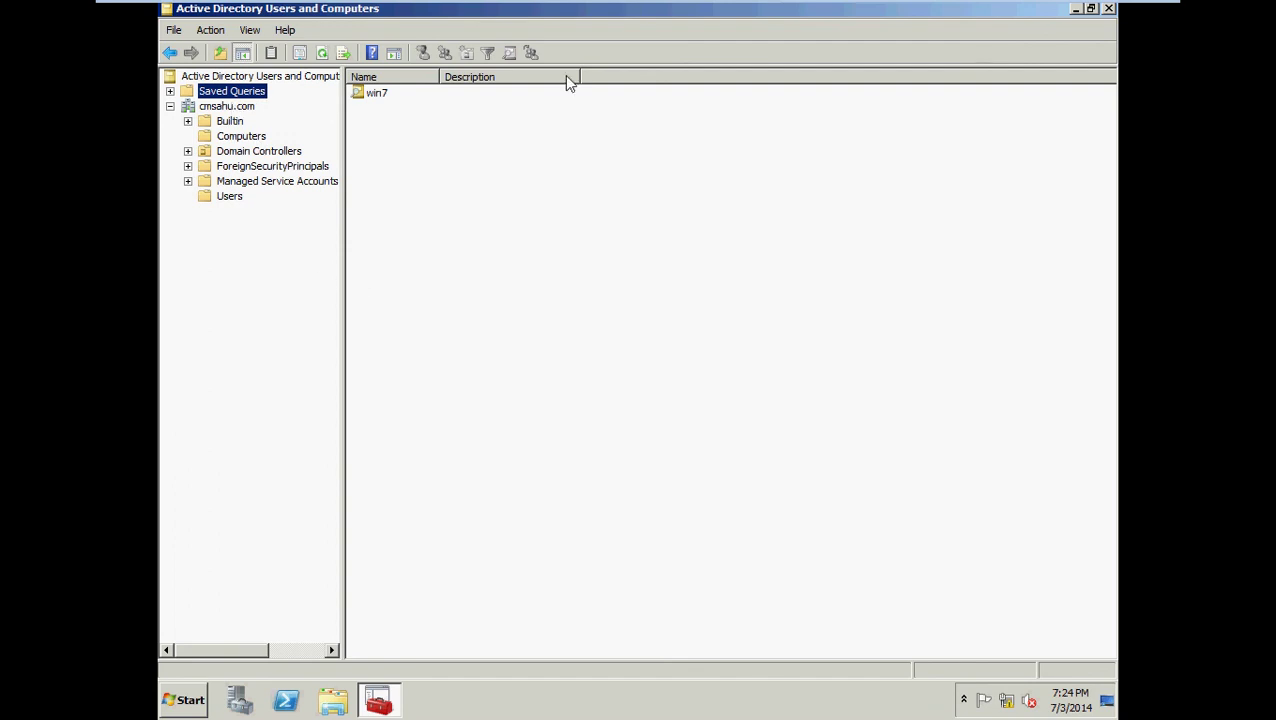
mouse_move(1071, 6)
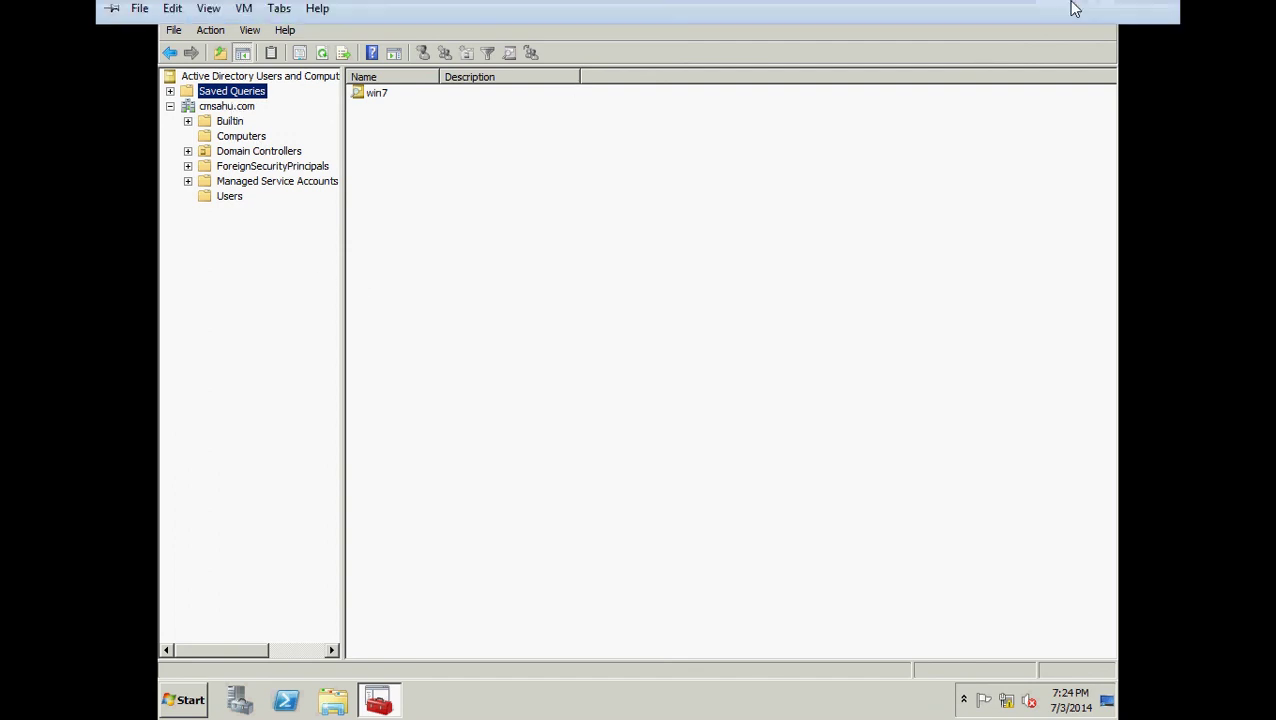
left_click(1110, 14)
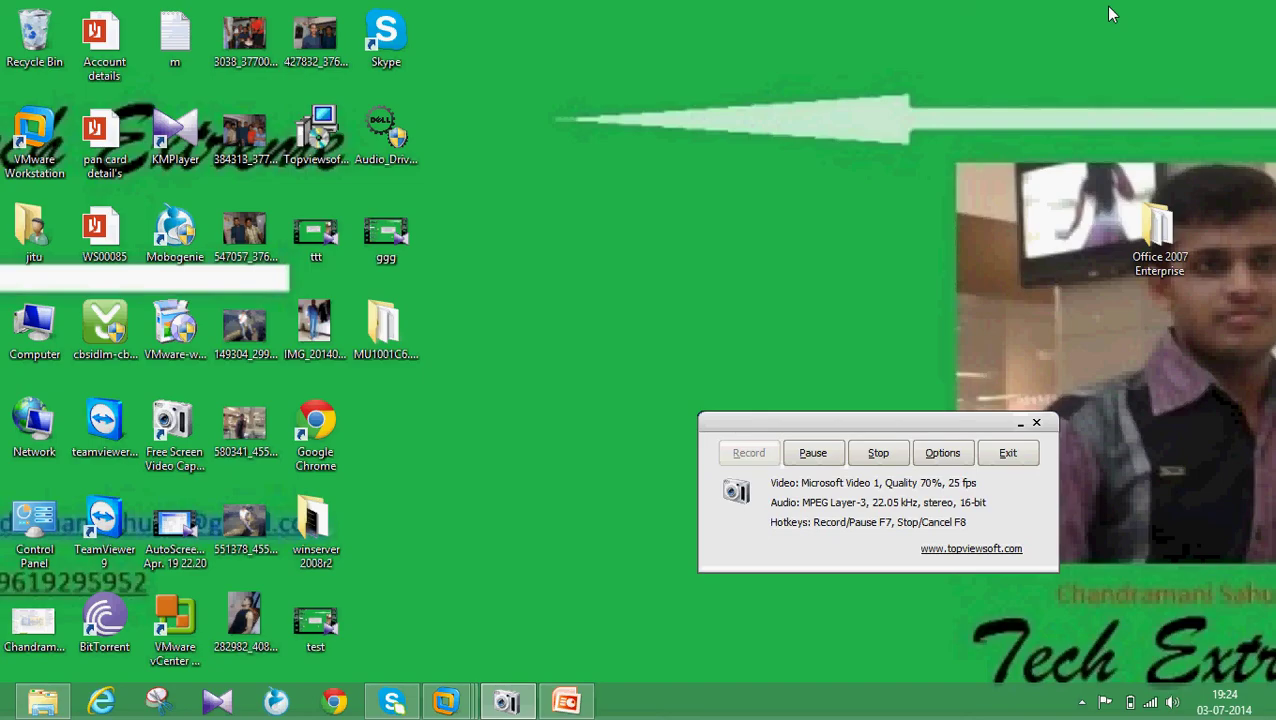